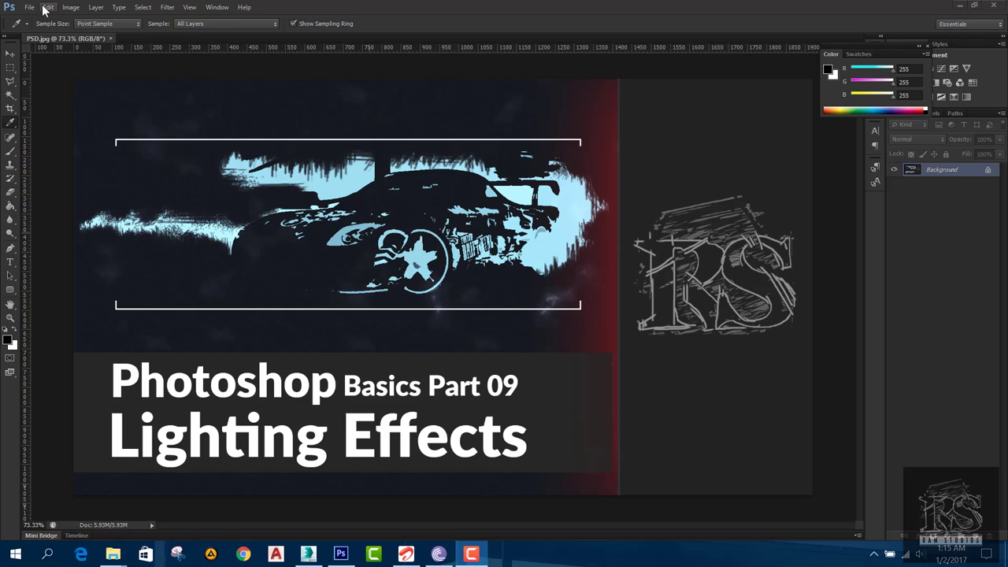
{"action": "left_click", "coordinate": [166, 8]}
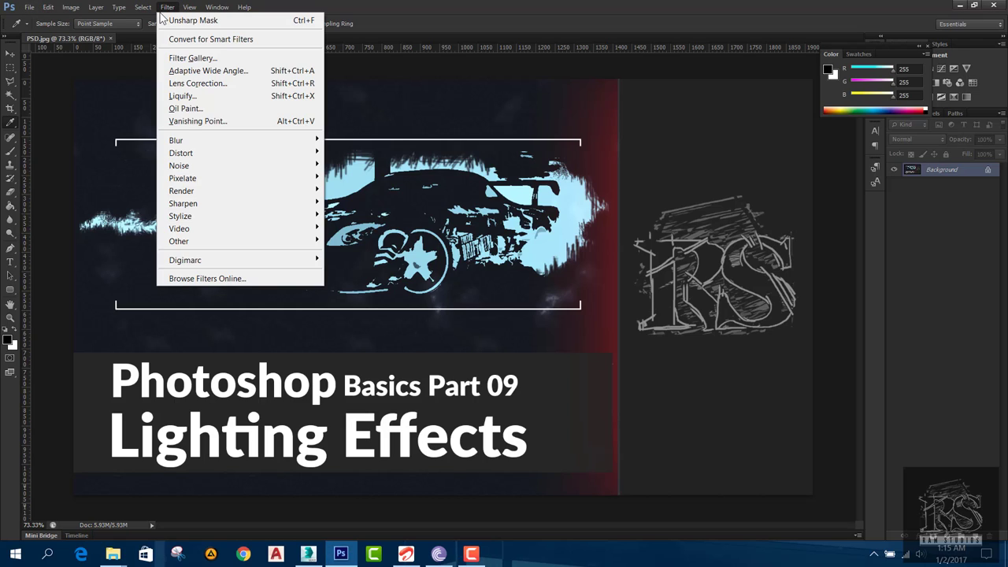
{"action": "left_click", "coordinate": [167, 8]}
- Create a new document 1920 pixels wide and 1080 pixels high in RGB Color mode
{"action": "left_click", "coordinate": [29, 7]}
{"action": "left_click", "coordinate": [33, 16]}
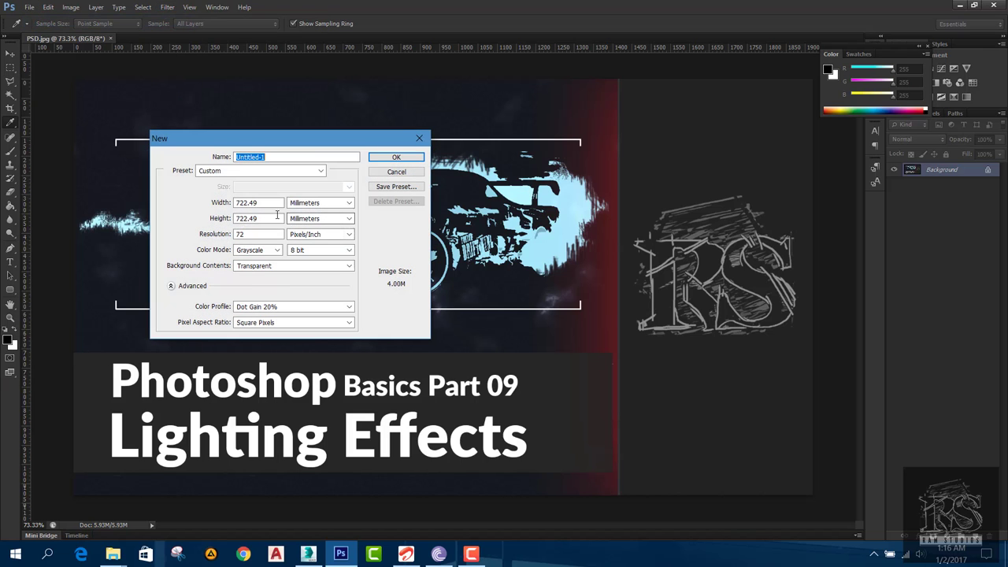
{"action": "left_click", "coordinate": [349, 203]}
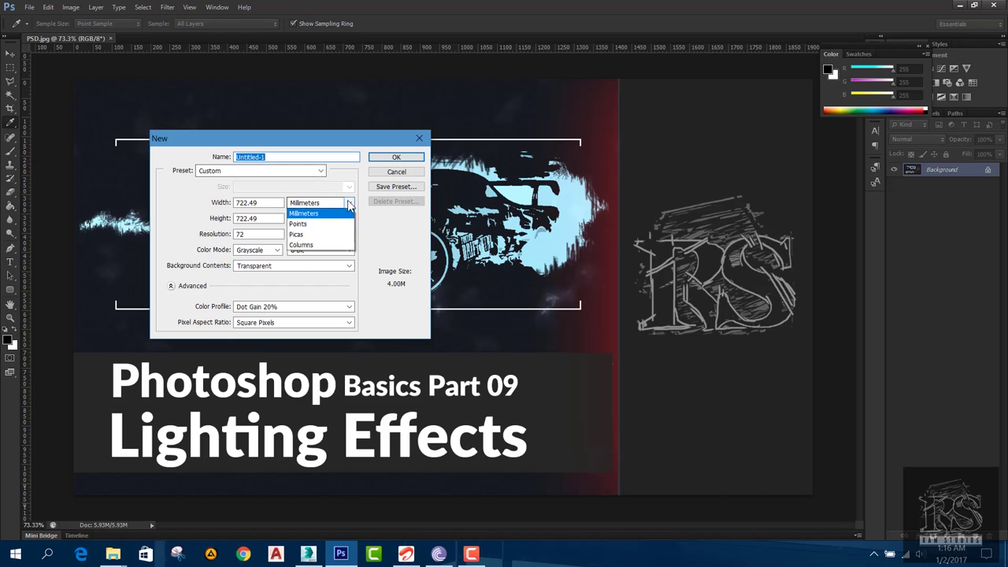
{"action": "left_click", "coordinate": [303, 213]}
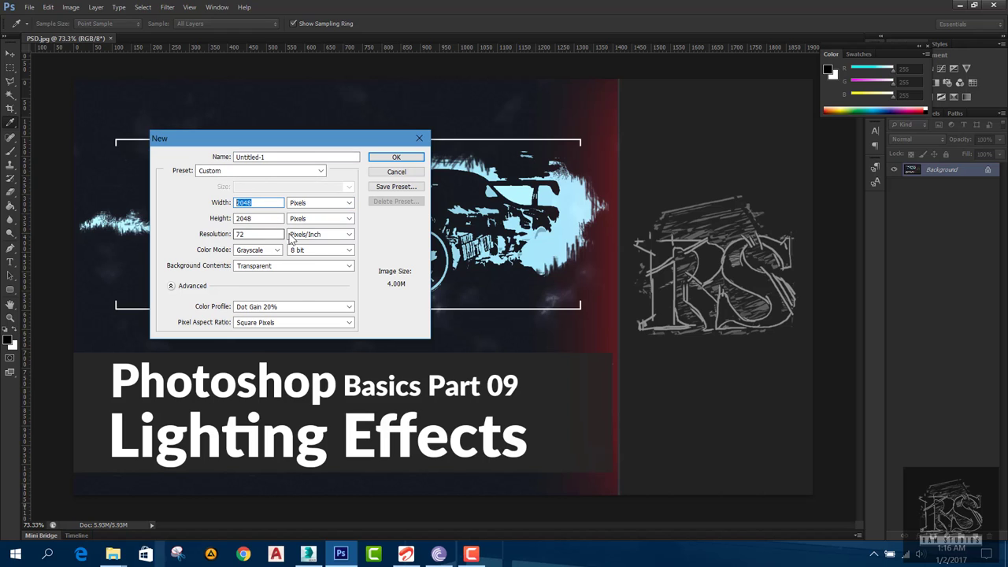
{"action": "type", "text": "1920"}
{"action": "key", "text": "Tab"}
{"action": "type", "text": "1080"}
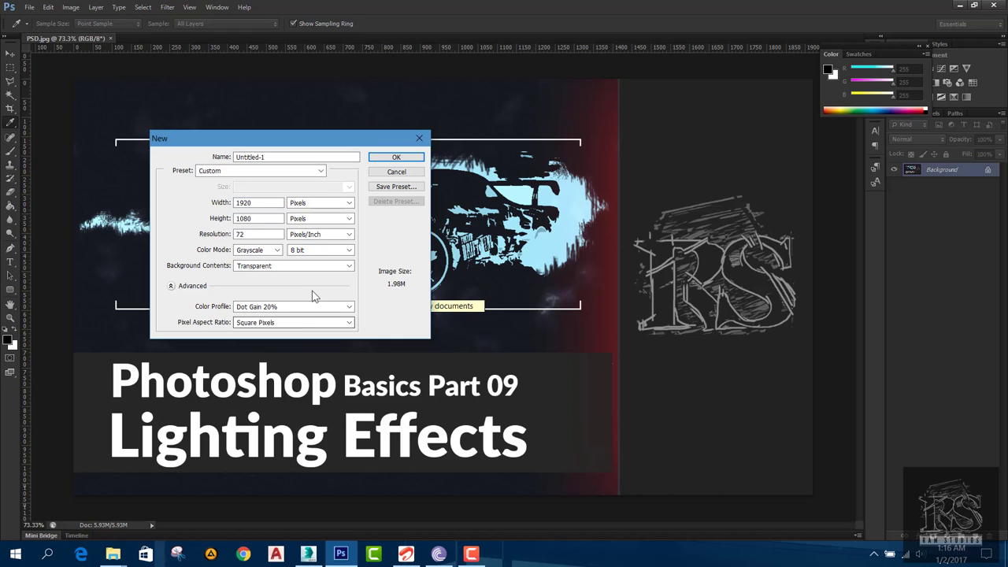
{"action": "left_click", "coordinate": [268, 251]}
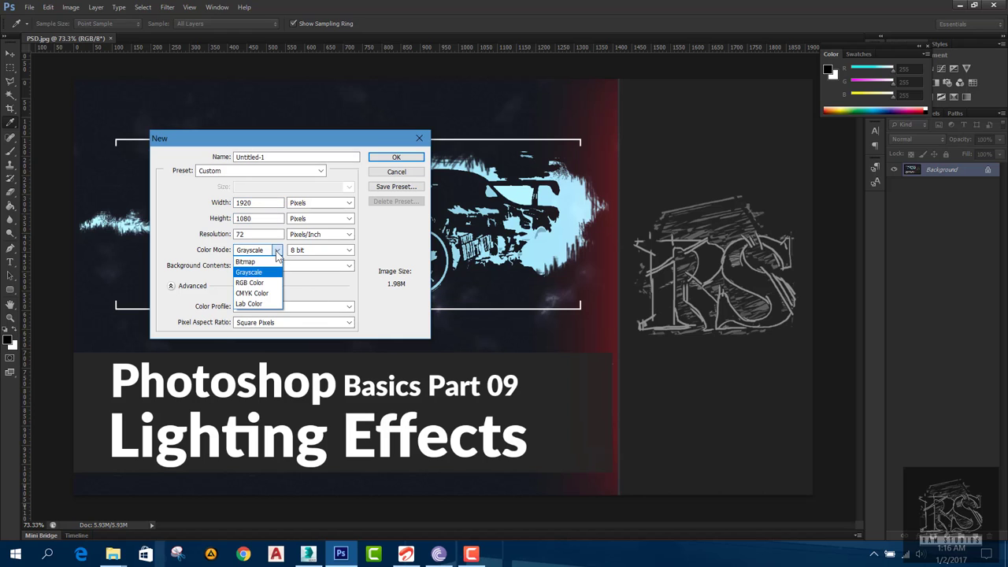
{"action": "left_click", "coordinate": [252, 284]}
{"action": "left_click", "coordinate": [386, 172]}
- Fill the whole of Layer 1 with a solid red colour and remove the selection
{"action": "left_click", "coordinate": [11, 66]}
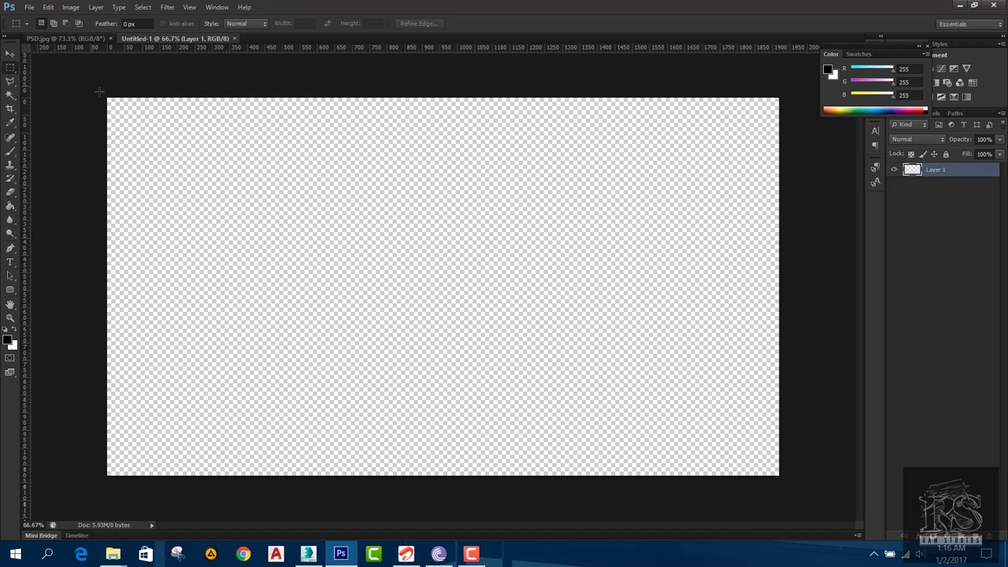
{"action": "key", "text": "ctrl+a"}
{"action": "right_click", "coordinate": [619, 199]}
{"action": "left_click", "coordinate": [664, 362]}
{"action": "left_click", "coordinate": [505, 172]}
{"action": "left_click", "coordinate": [470, 204]}
{"action": "left_click", "coordinate": [528, 198]}
{"action": "left_click_drag", "start_coordinate": [527, 197], "coordinate": [543, 166]}
{"action": "left_click", "coordinate": [682, 134]}
{"action": "left_click", "coordinate": [564, 163]}
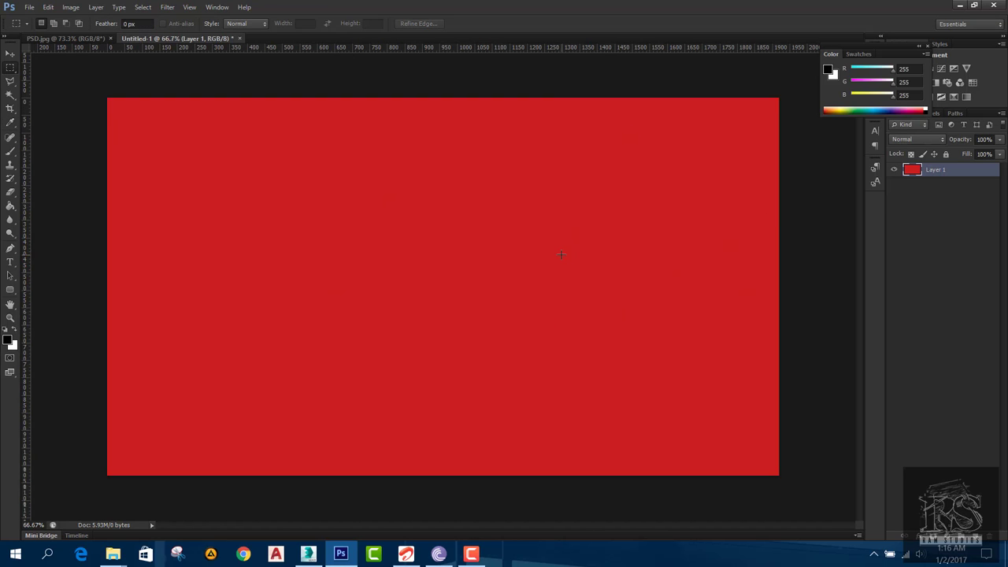
{"action": "key", "text": "ctrl+0"}
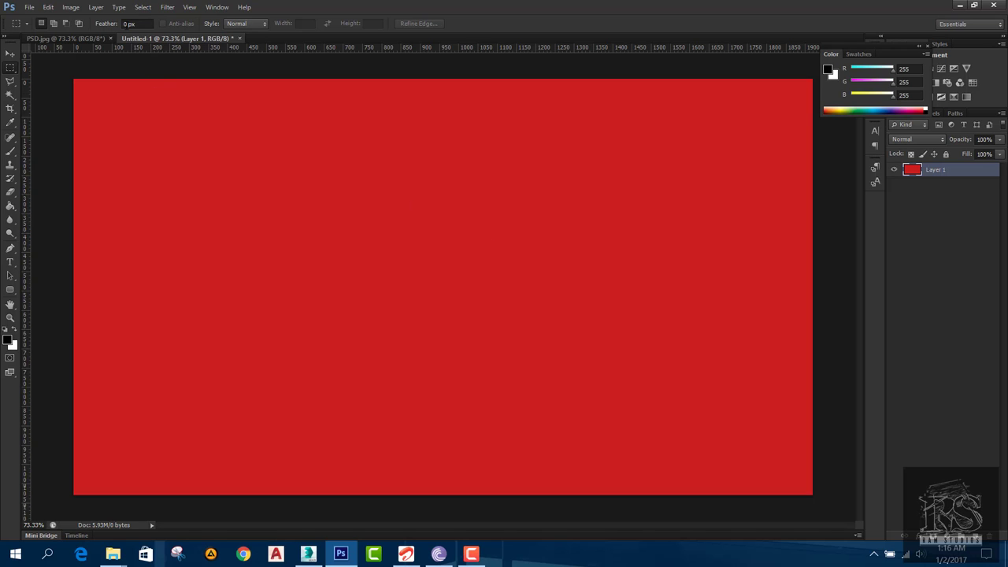
{"action": "left_click", "coordinate": [168, 8]}
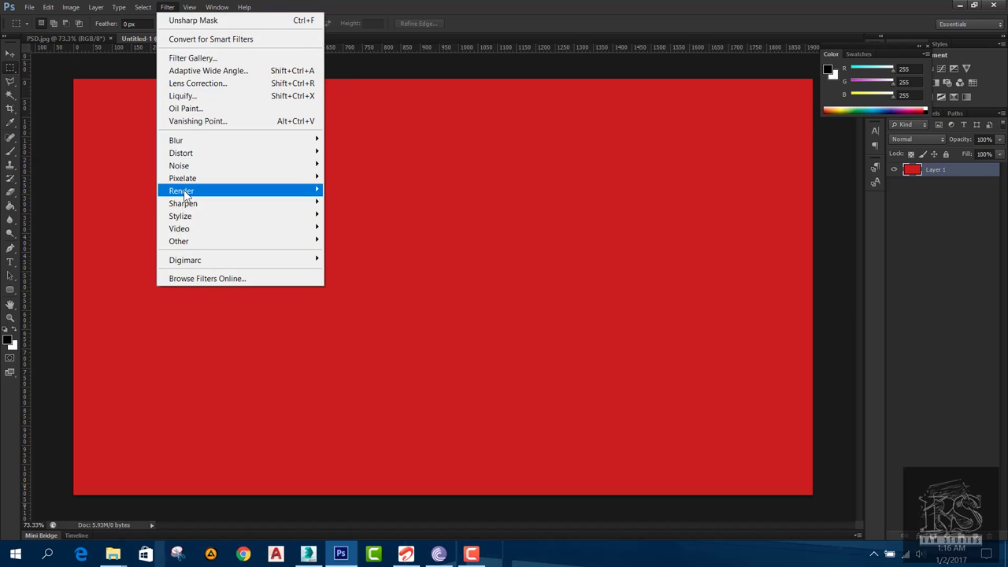
{"action": "mouse_move", "coordinate": [167, 191]}
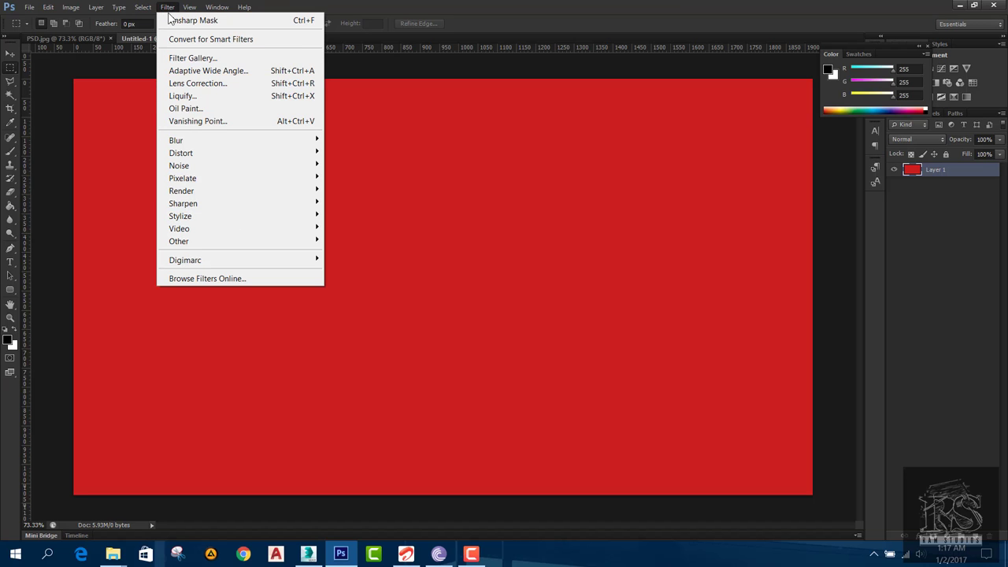
{"action": "left_click", "coordinate": [168, 8]}
- Turn off Use Graphics Processor in the Performance preferences and check the available filters
{"action": "left_click", "coordinate": [32, 8]}
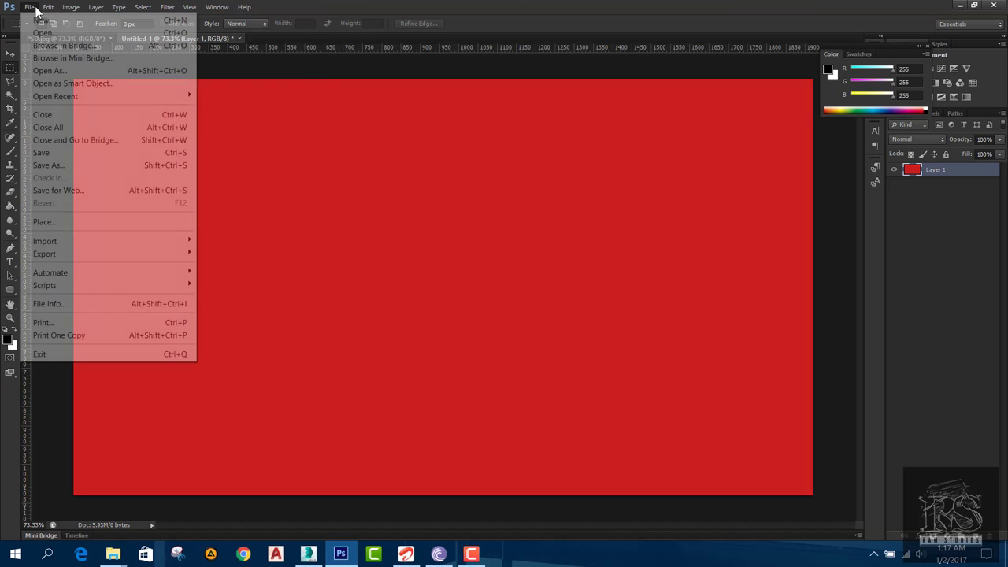
{"action": "mouse_move", "coordinate": [48, 7]}
{"action": "mouse_move", "coordinate": [101, 492]}
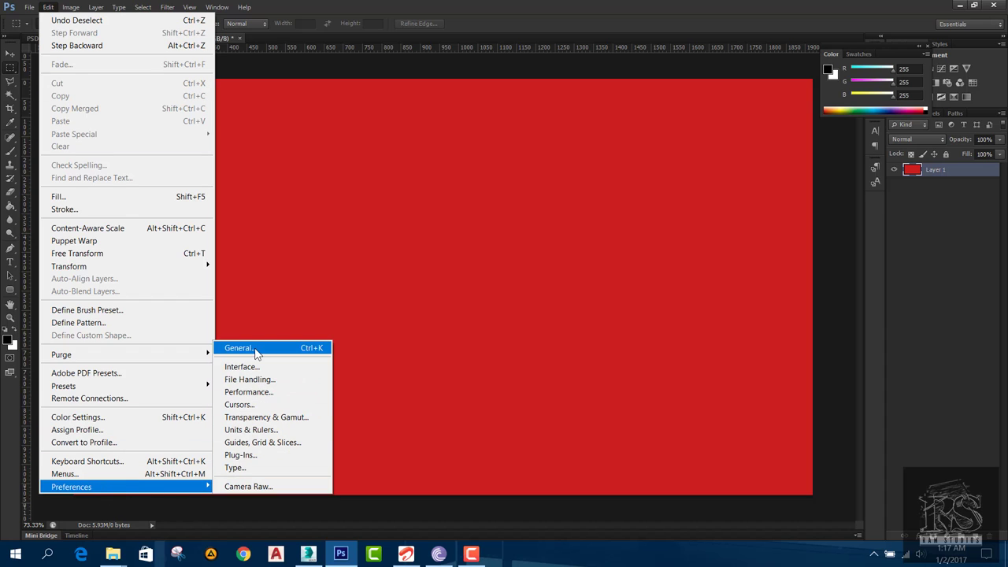
{"action": "left_click", "coordinate": [239, 399]}
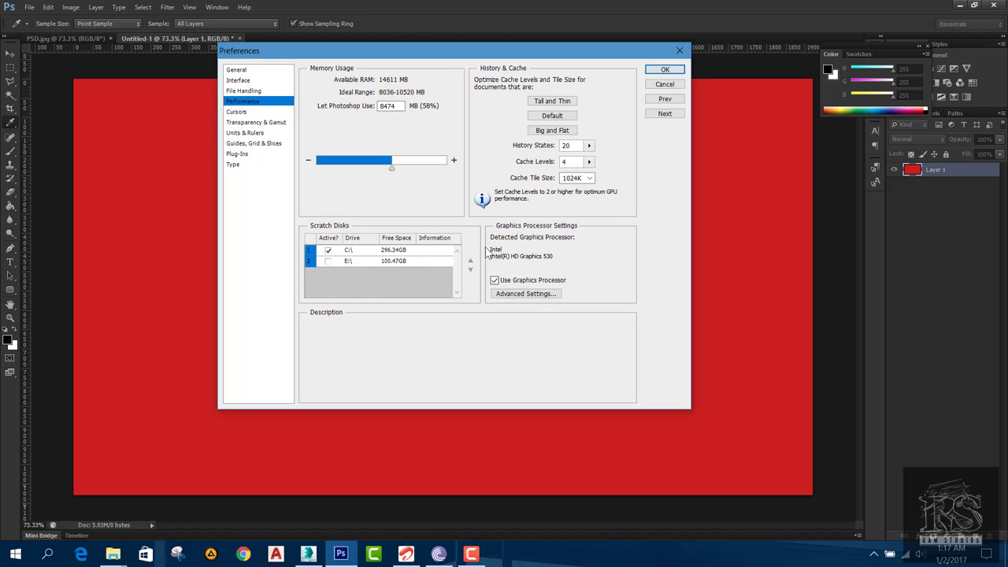
{"action": "mouse_move", "coordinate": [512, 227]}
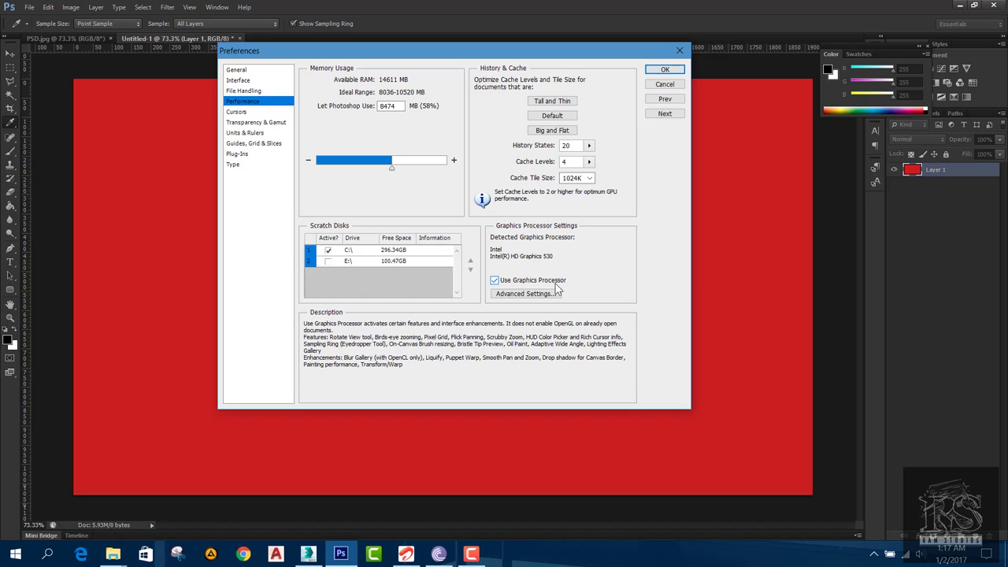
{"action": "left_click", "coordinate": [495, 281]}
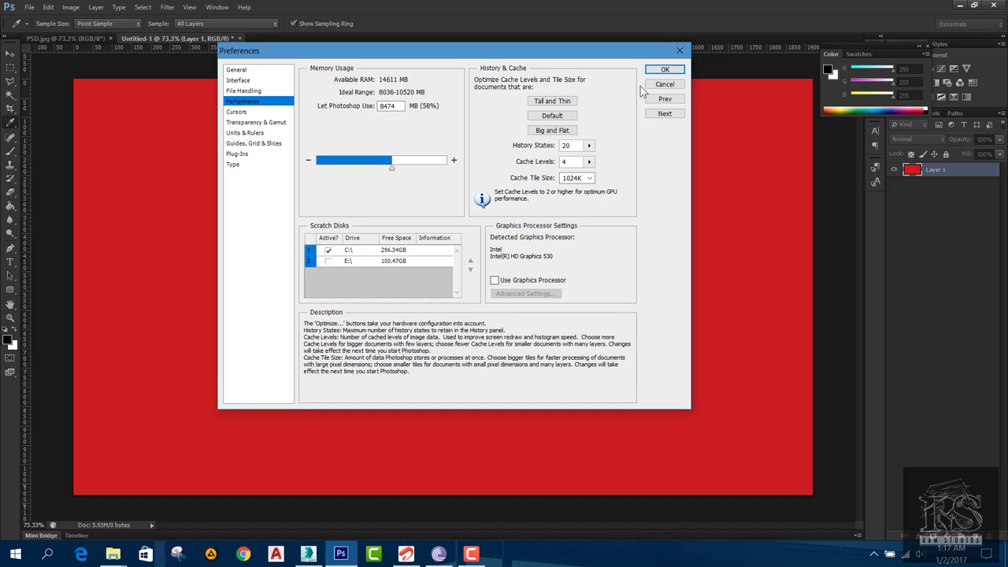
{"action": "left_click", "coordinate": [664, 70]}
{"action": "left_click", "coordinate": [167, 7]}
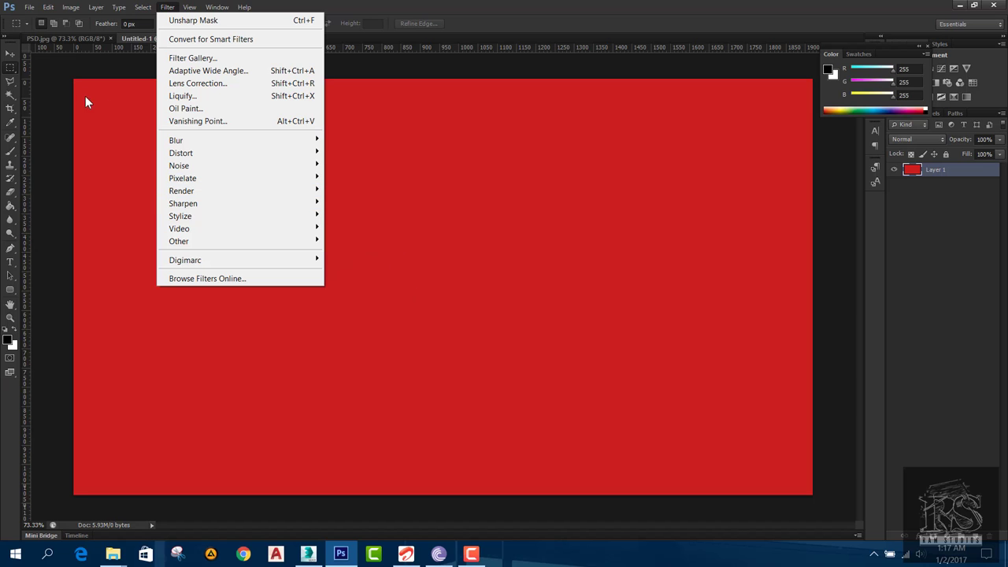
{"action": "left_click", "coordinate": [51, 17]}
- Turn on Use Graphics Processor in the Performance preferences
{"action": "left_click", "coordinate": [48, 7]}
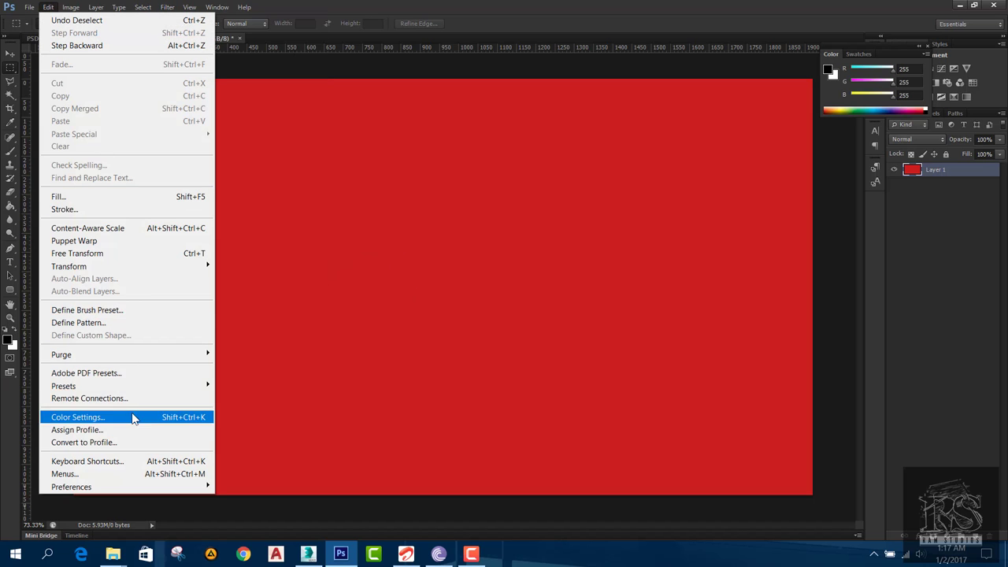
{"action": "mouse_move", "coordinate": [118, 491]}
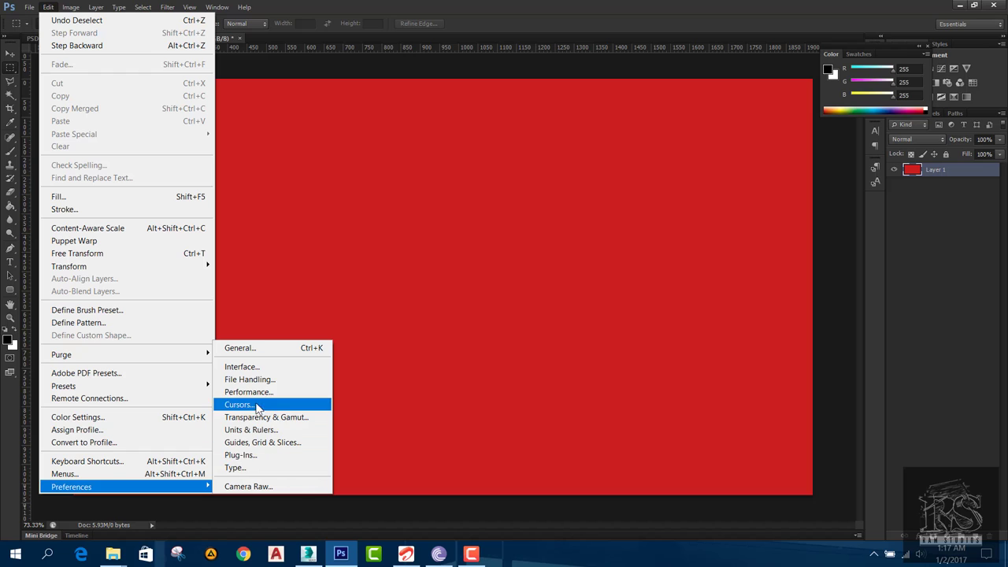
{"action": "left_click", "coordinate": [289, 400]}
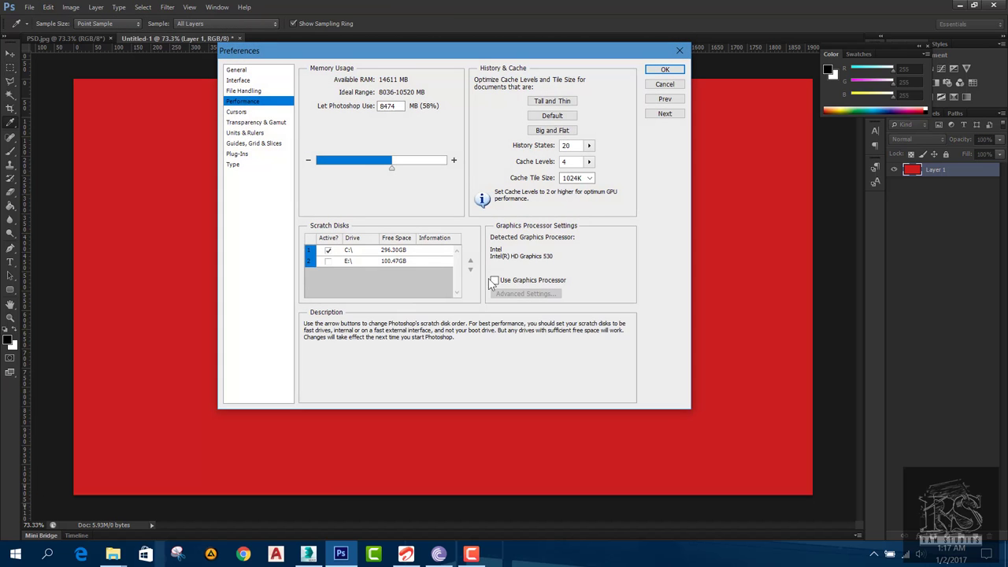
{"action": "left_click", "coordinate": [511, 284]}
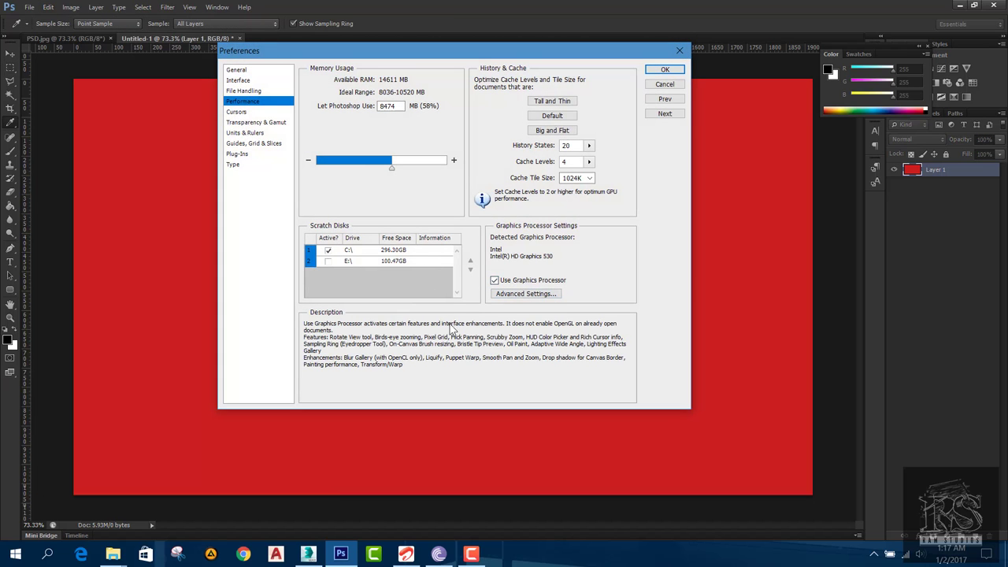
{"action": "left_click", "coordinate": [664, 69]}
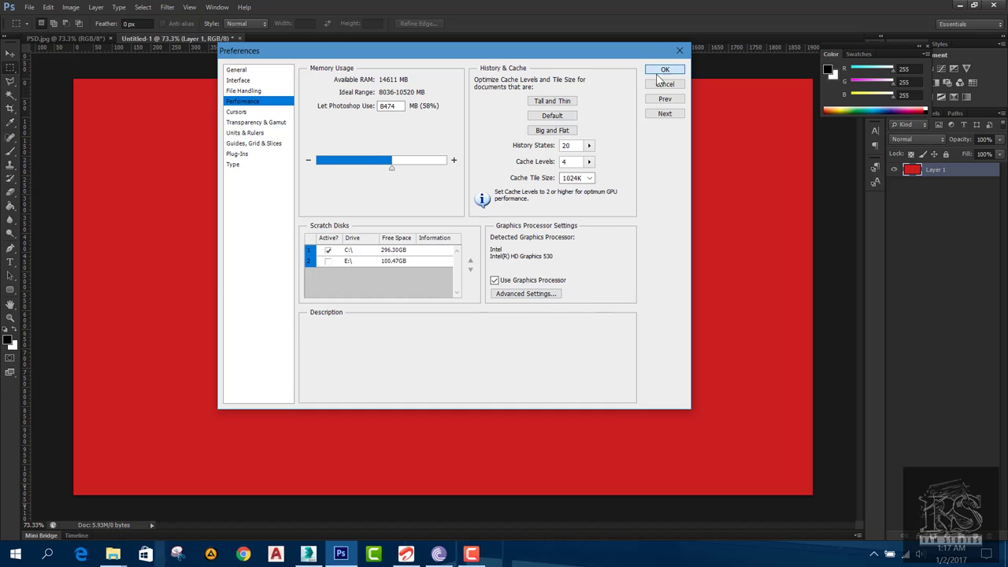
- Start the Lighting Effects filter on the red layer, then widen the spot light's ellipse and rotate it slightly
{"action": "left_click", "coordinate": [163, 8]}
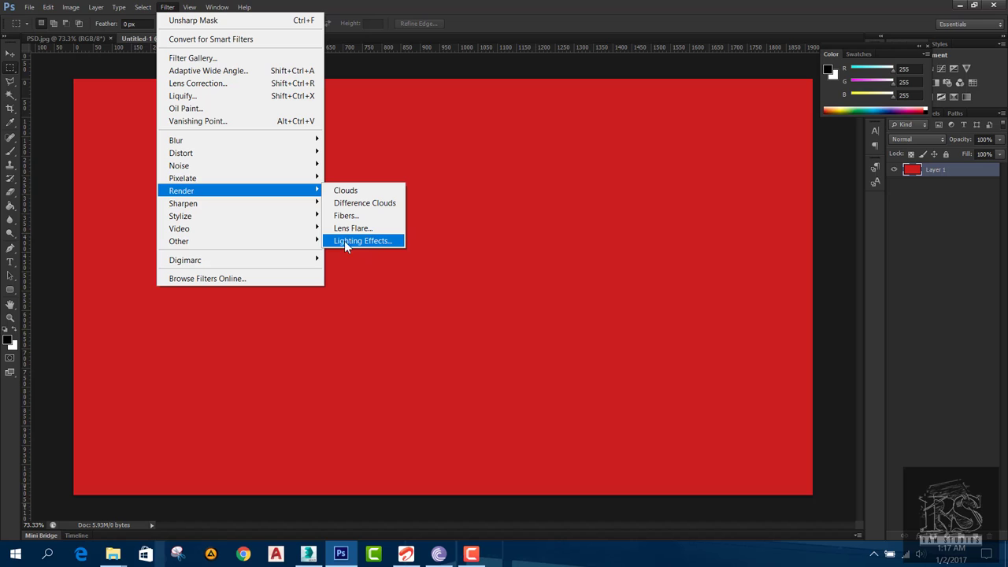
{"action": "left_click", "coordinate": [365, 240]}
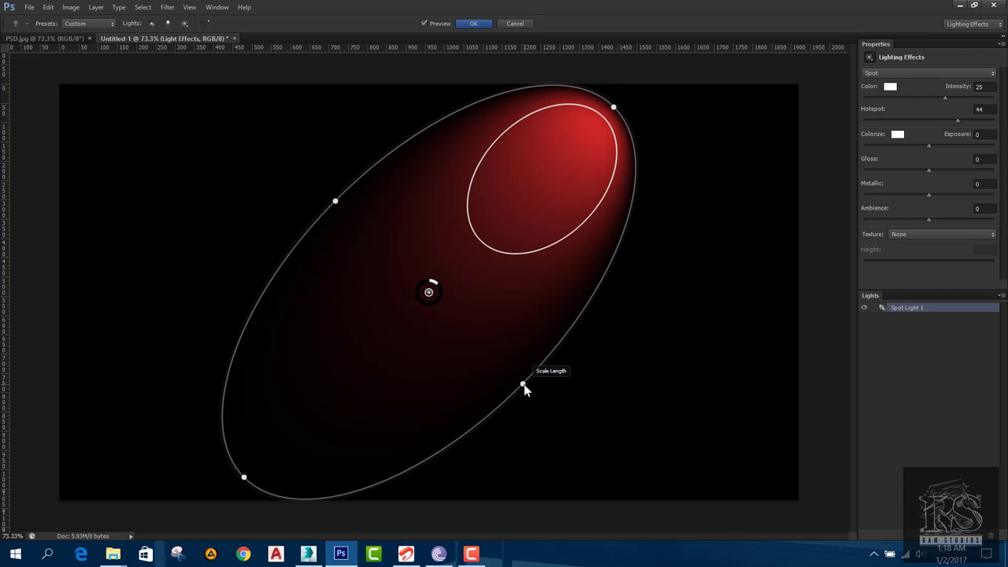
{"action": "left_click_drag", "start_coordinate": [524, 385], "coordinate": [564, 422]}
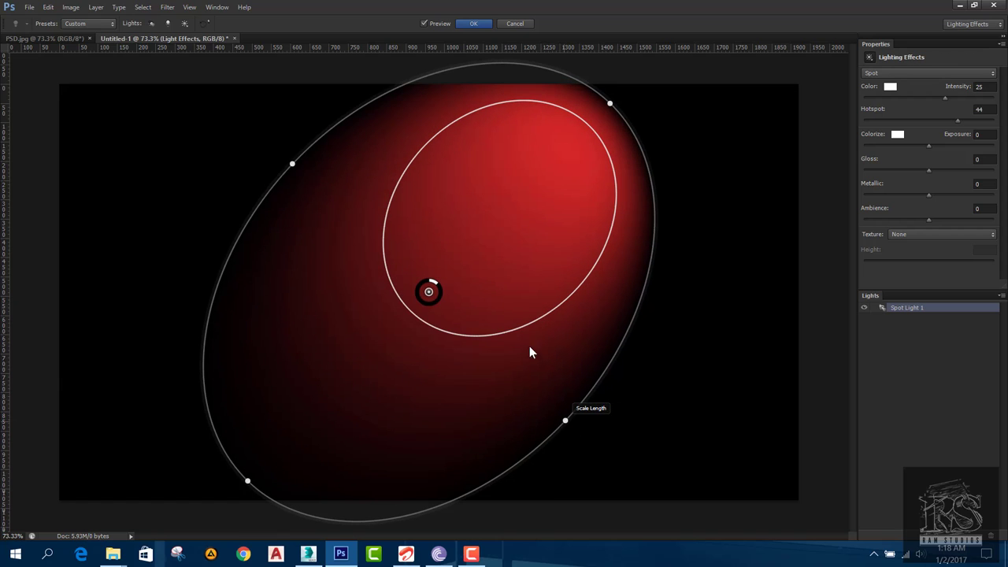
{"action": "mouse_move", "coordinate": [247, 482]}
{"action": "left_mouse_down"}
{"action": "mouse_move", "coordinate": [293, 451]}
{"action": "mouse_move", "coordinate": [252, 488]}
{"action": "left_mouse_up"}
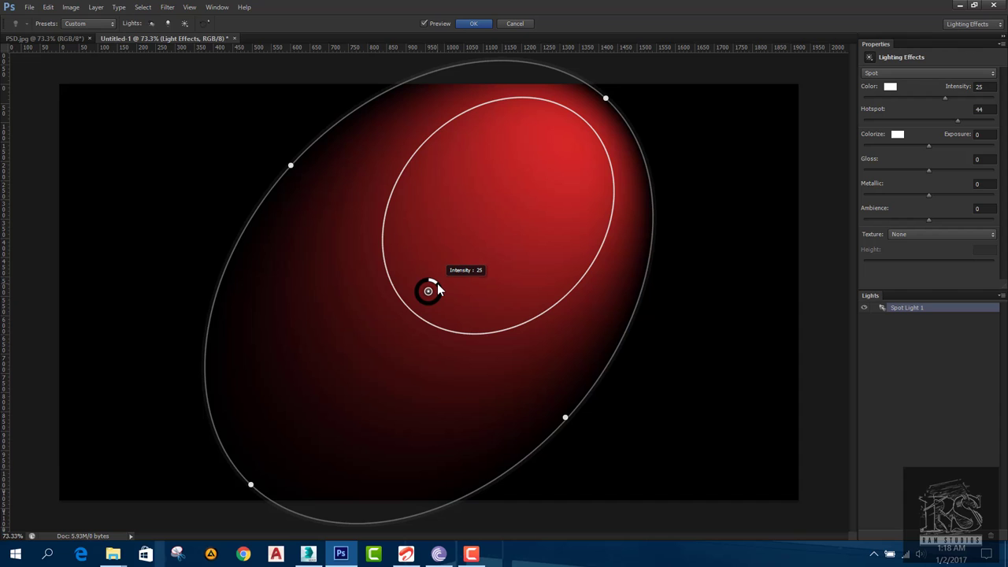
- Set the spot light's intensity to 31 and shift and rotate its ellipse slightly on the canvas
{"action": "left_click_drag", "start_coordinate": [436, 283], "coordinate": [436, 284]}
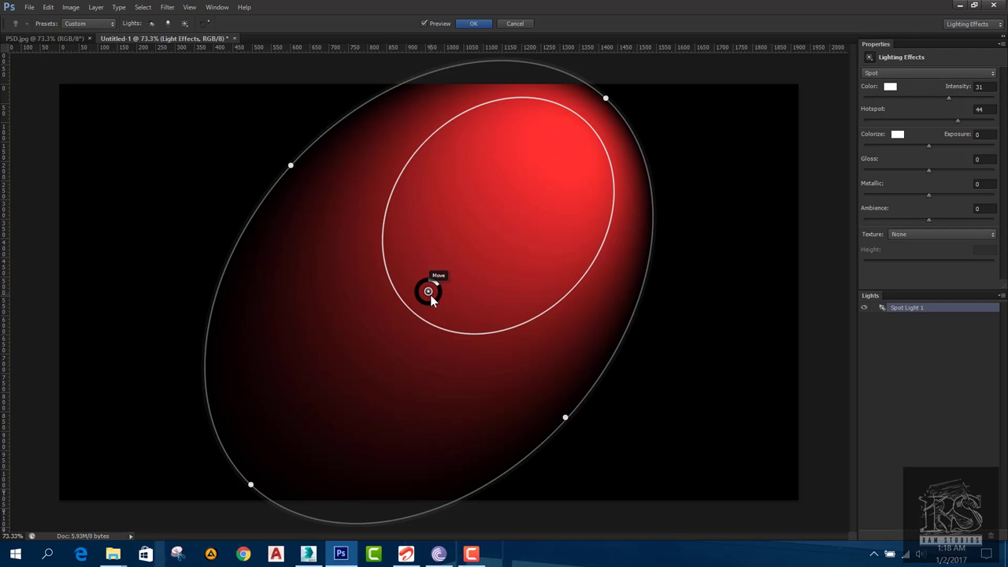
{"action": "mouse_move", "coordinate": [428, 299]}
{"action": "left_mouse_down"}
{"action": "mouse_move", "coordinate": [378, 304]}
{"action": "mouse_move", "coordinate": [411, 275]}
{"action": "mouse_move", "coordinate": [421, 278]}
{"action": "mouse_move", "coordinate": [414, 286]}
{"action": "left_mouse_up"}
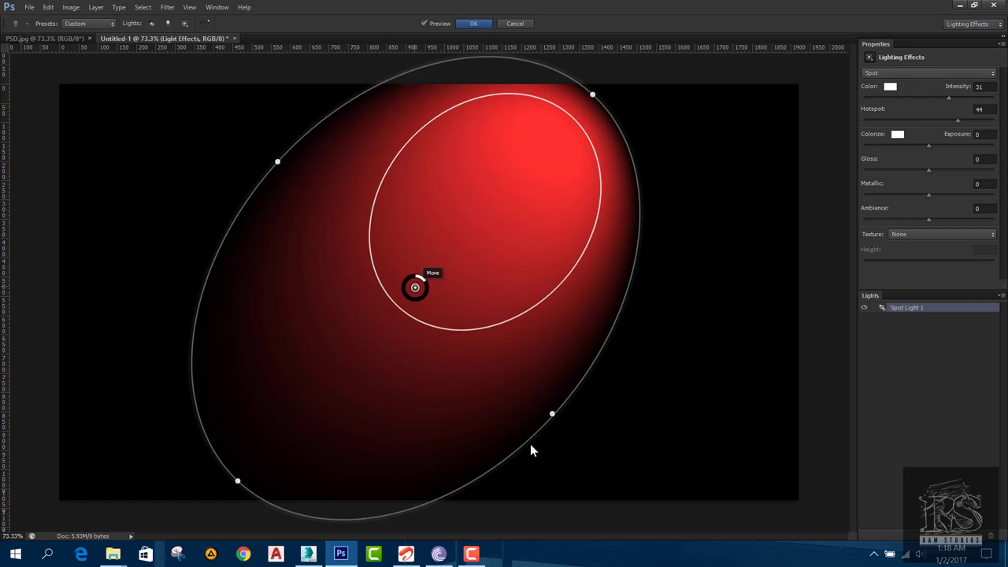
{"action": "left_click_drag", "start_coordinate": [539, 431], "coordinate": [583, 479]}
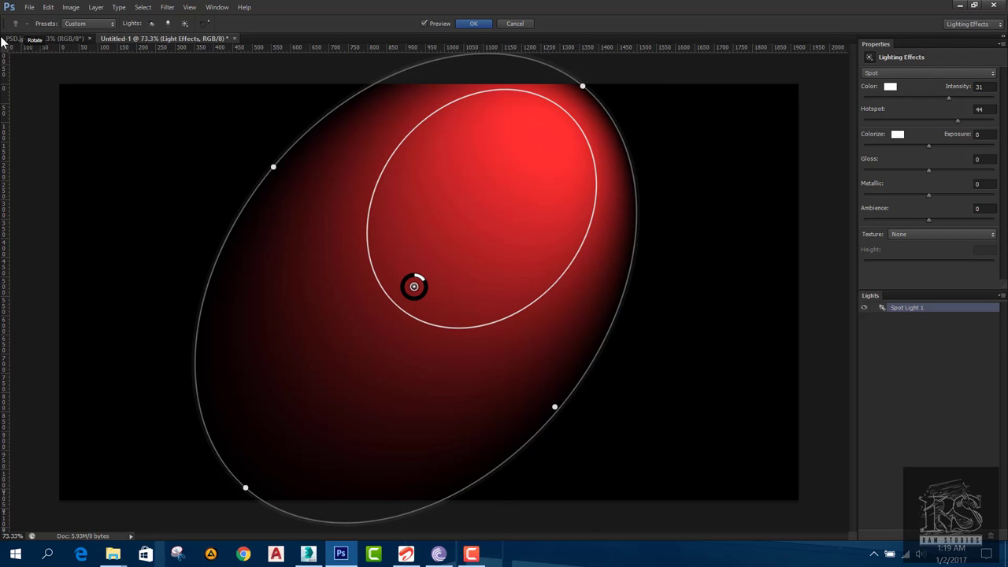
- Try the lighting presets 2 O'clock Spotlight, Blue Omni and Circle Of Light on the red layer
{"action": "left_click", "coordinate": [107, 24]}
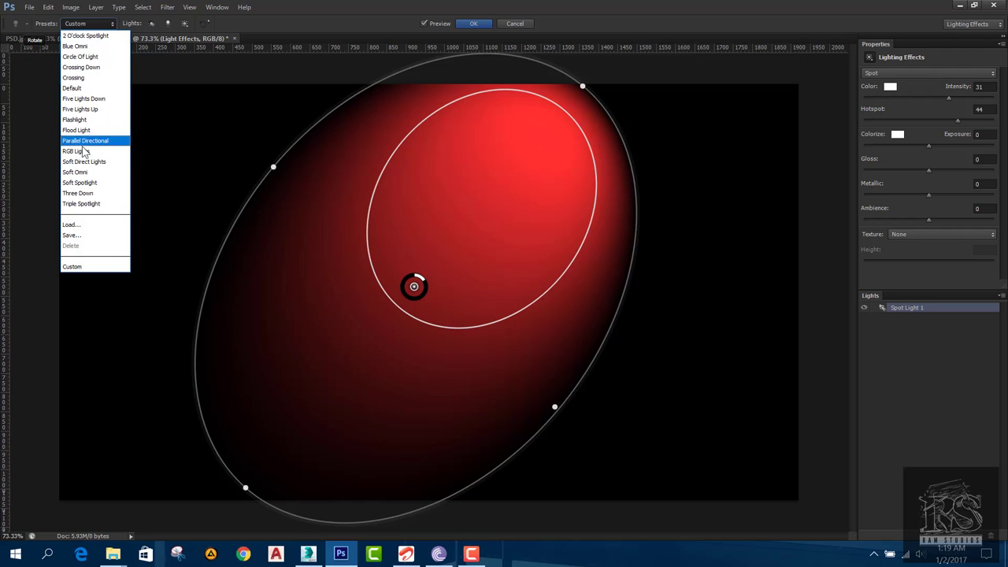
{"action": "left_click", "coordinate": [86, 36]}
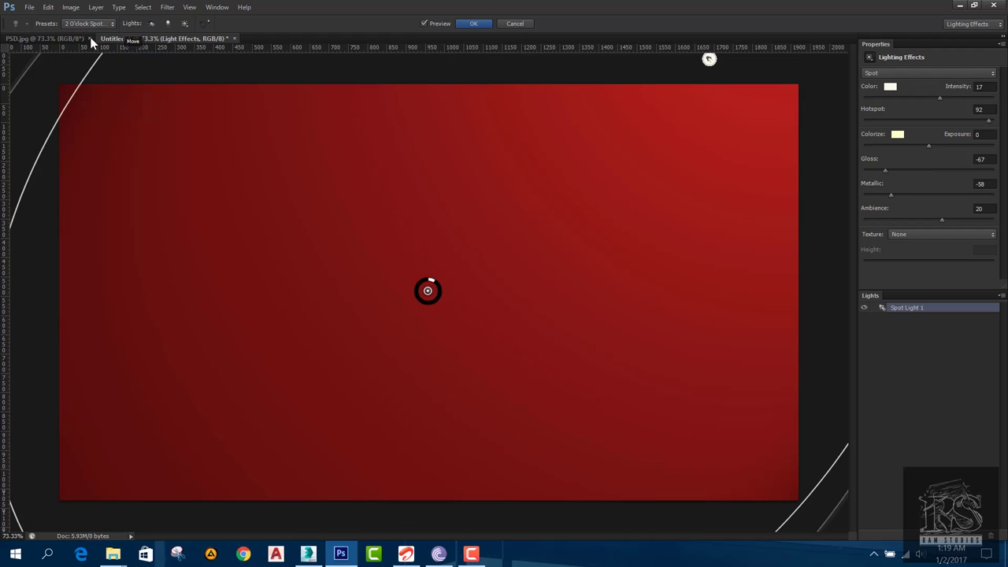
{"action": "left_click", "coordinate": [97, 24]}
{"action": "left_click", "coordinate": [88, 45]}
{"action": "left_click", "coordinate": [99, 24]}
{"action": "left_click", "coordinate": [92, 60]}
- Try the lighting presets Crossing Down, Flood Light and Flashlight on the red layer
{"action": "left_click", "coordinate": [92, 25]}
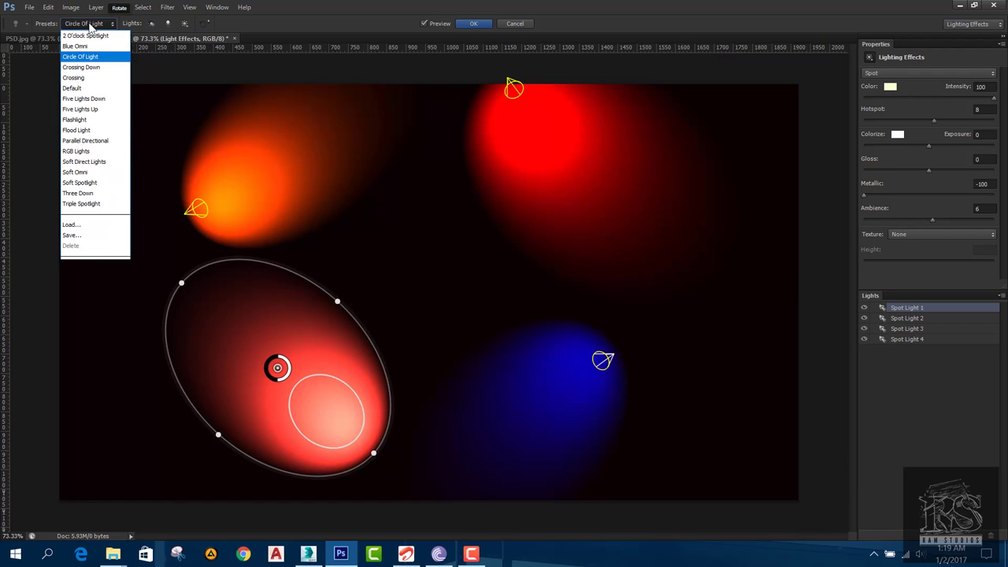
{"action": "left_click", "coordinate": [103, 69]}
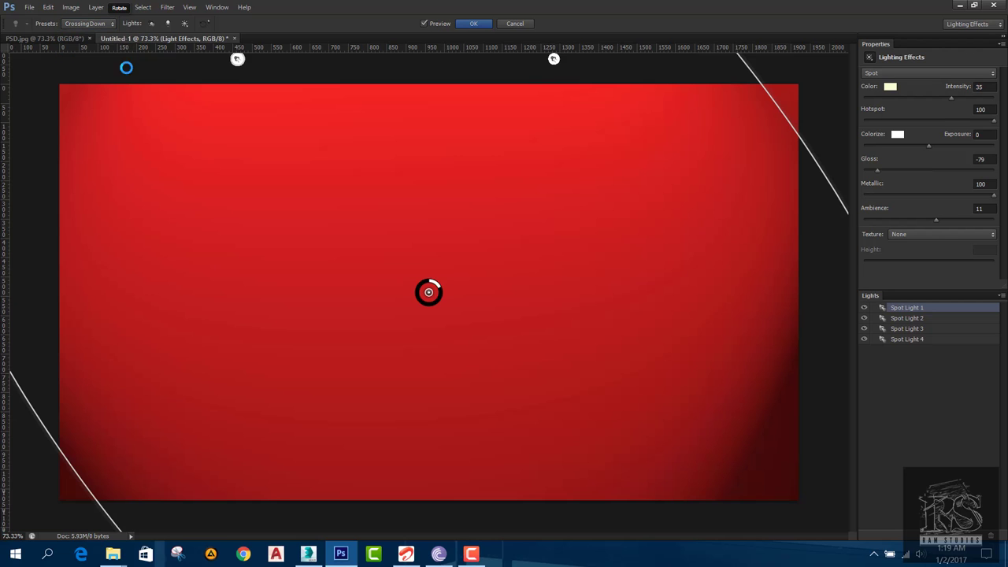
{"action": "left_click", "coordinate": [93, 24]}
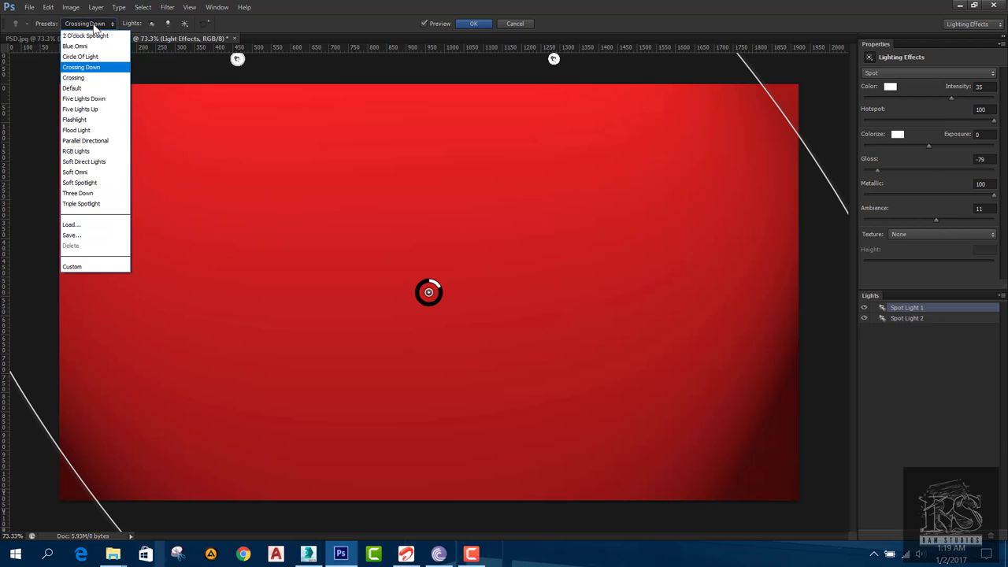
{"action": "left_click", "coordinate": [78, 130]}
{"action": "left_click", "coordinate": [91, 23]}
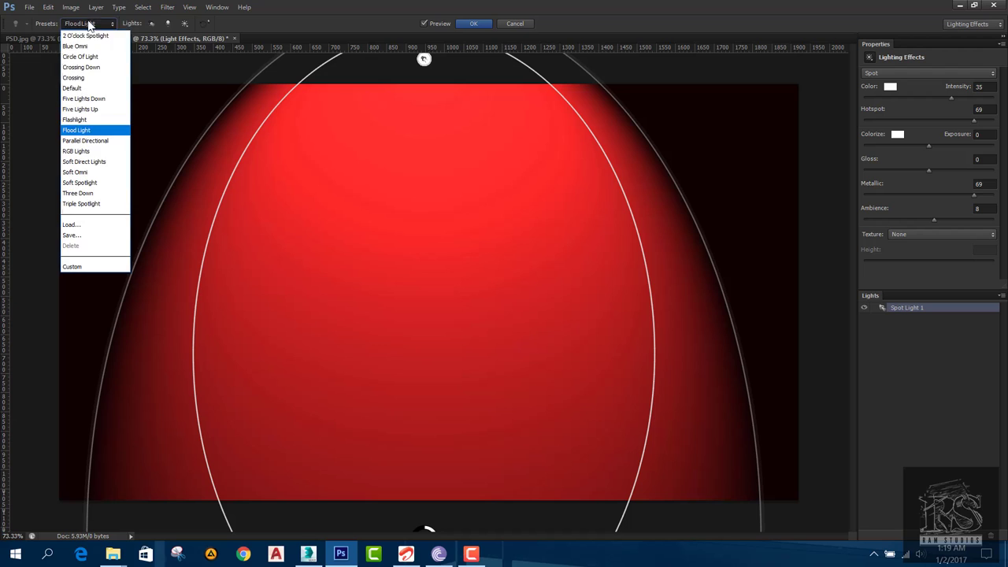
{"action": "left_click", "coordinate": [78, 120]}
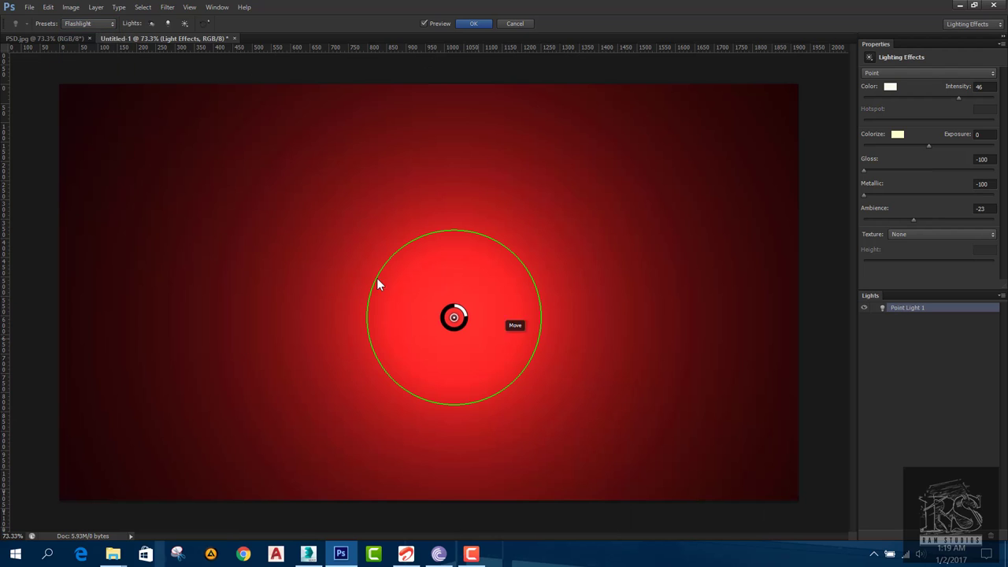
- Try the Triple Spotlight preset, then switch the lighting to the Three Down preset
{"action": "left_click", "coordinate": [83, 24]}
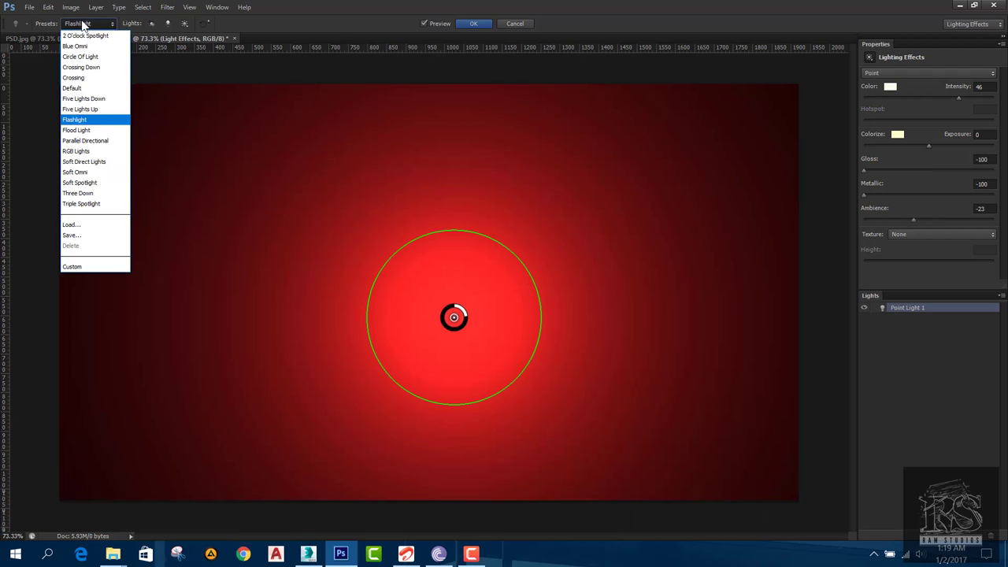
{"action": "left_click", "coordinate": [101, 203]}
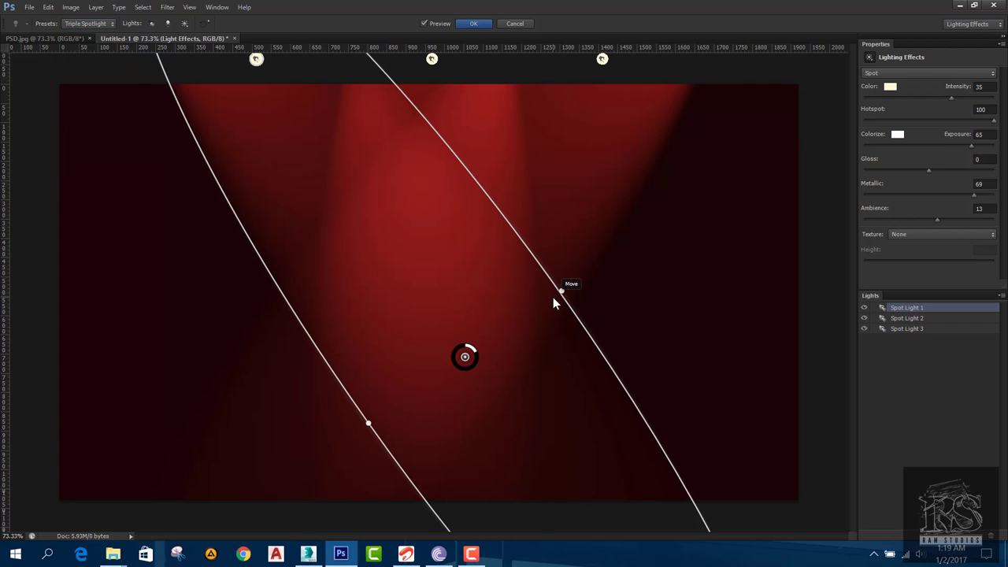
{"action": "key", "text": "ctrl+minus"}
{"action": "key", "text": "ctrl+minus"}
{"action": "left_click", "coordinate": [89, 24]}
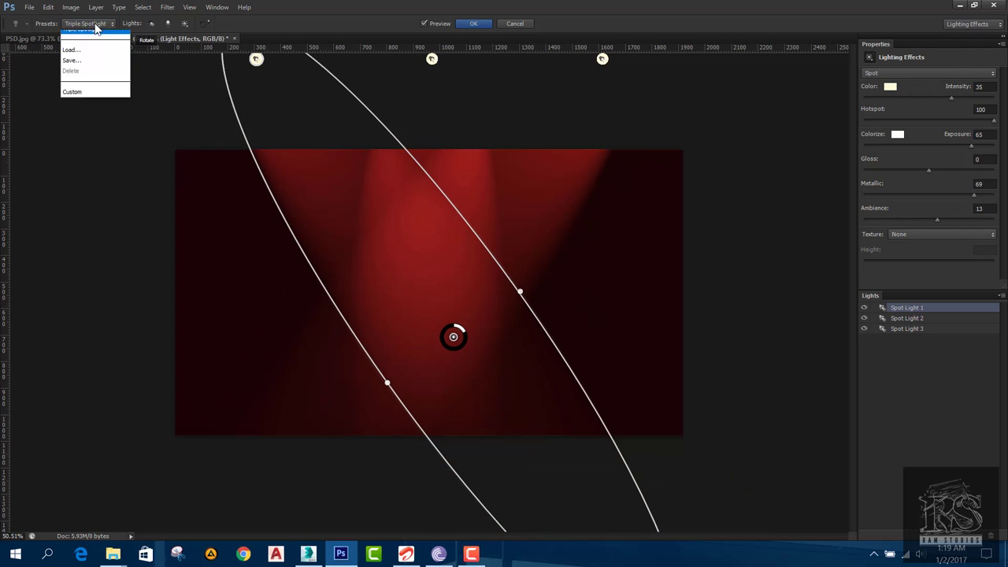
{"action": "left_click", "coordinate": [78, 193]}
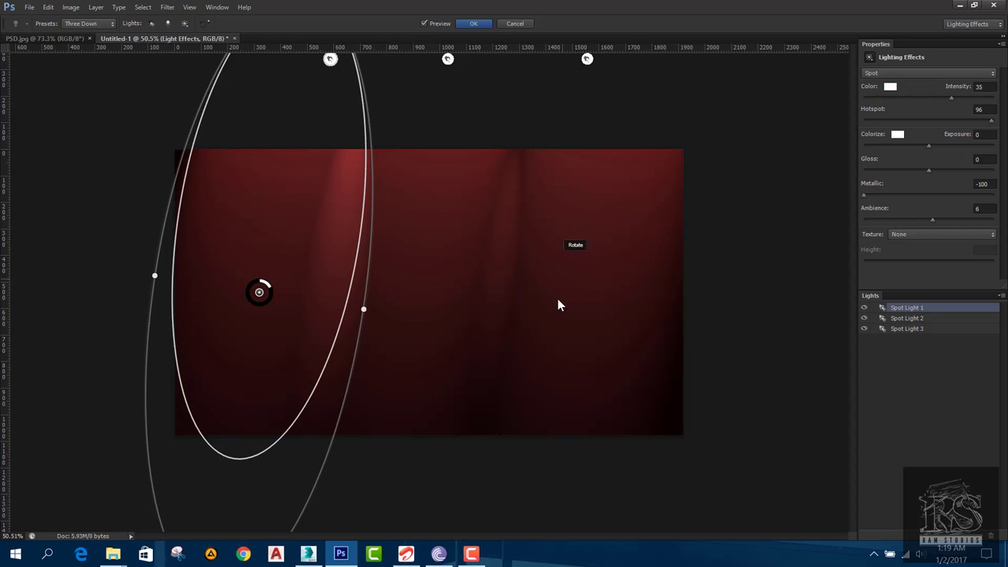
{"action": "key", "text": "ctrl+plus"}
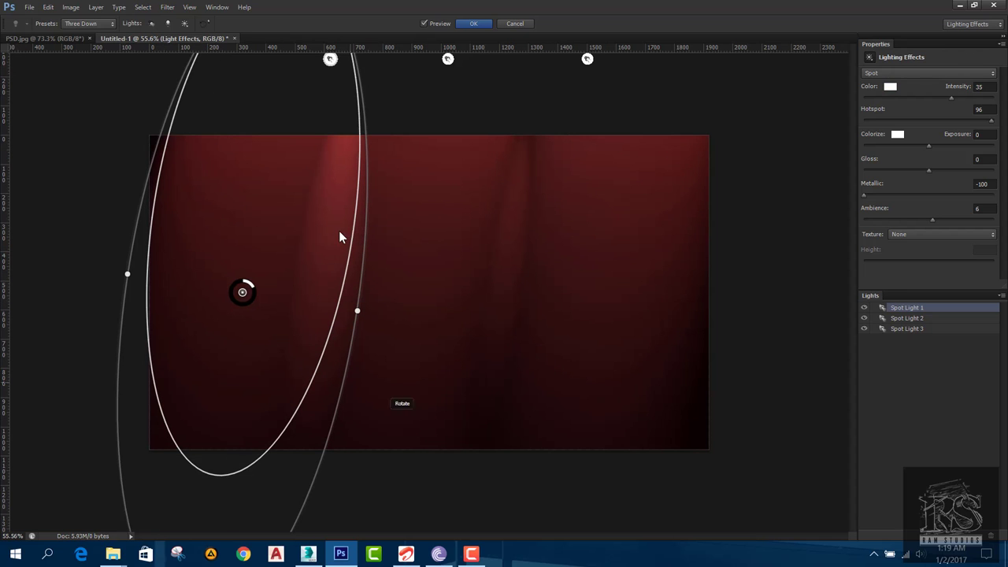
{"action": "key", "text": "ctrl+plus"}
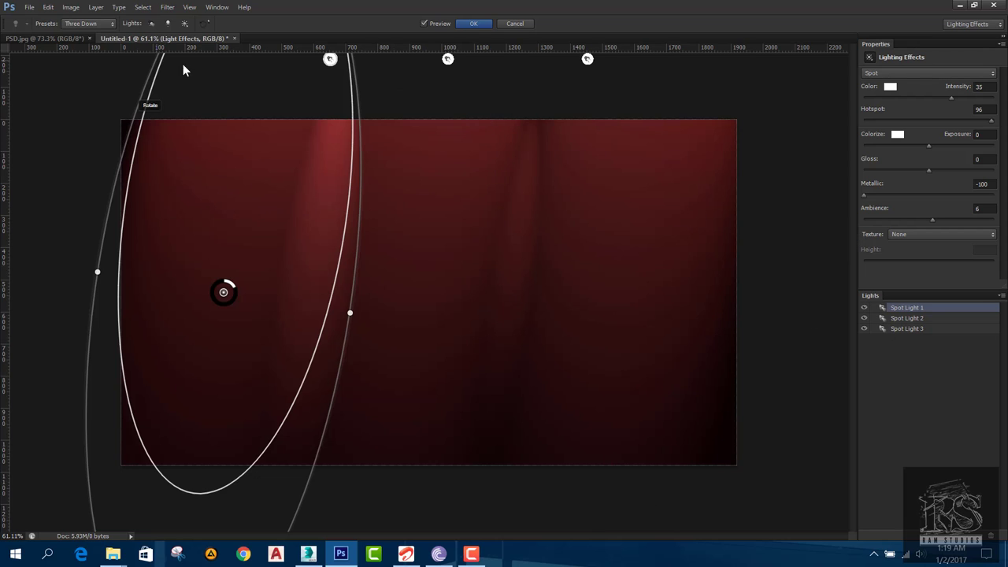
- Switch the lighting preset to Custom and inspect the layout of the three spot lights around the canvas
{"action": "left_click", "coordinate": [107, 24]}
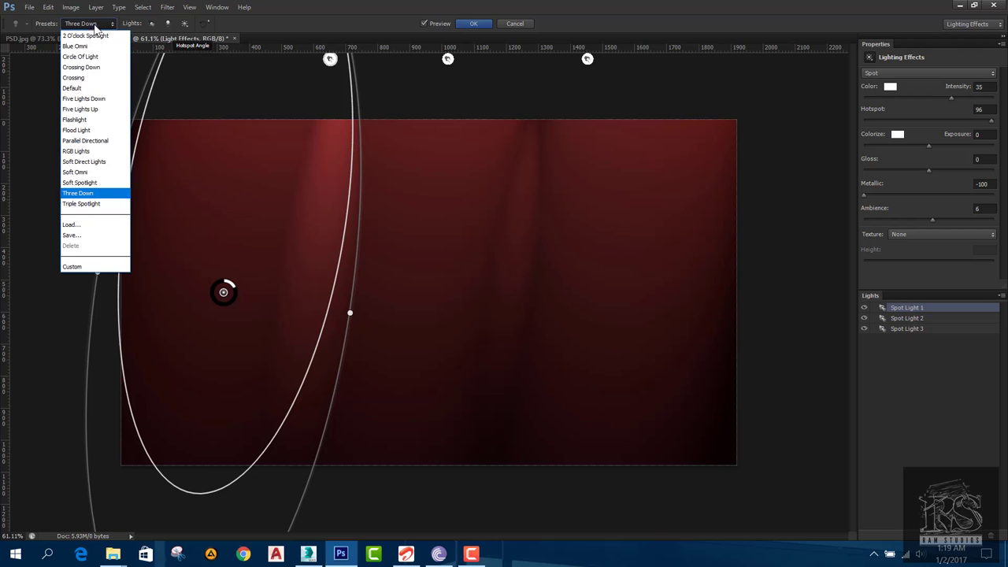
{"action": "left_click", "coordinate": [73, 267]}
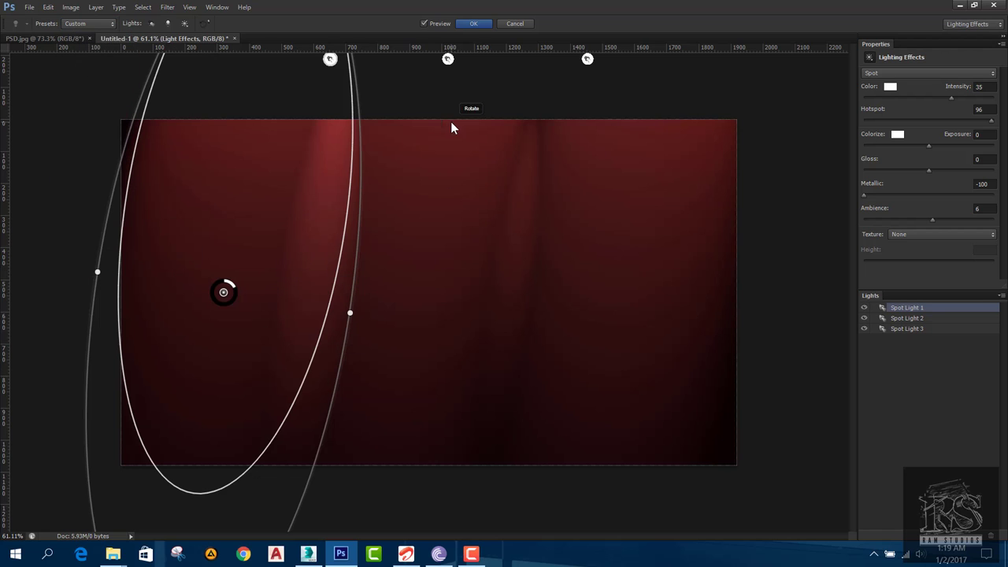
{"action": "key", "text": "ctrl+minus"}
{"action": "key", "text": "ctrl+minus"}
{"action": "key", "text": "ctrl+minus"}
{"action": "key", "text": "ctrl+minus"}
{"action": "key", "text": "ctrl+minus"}
{"action": "key", "text": "ctrl+minus"}
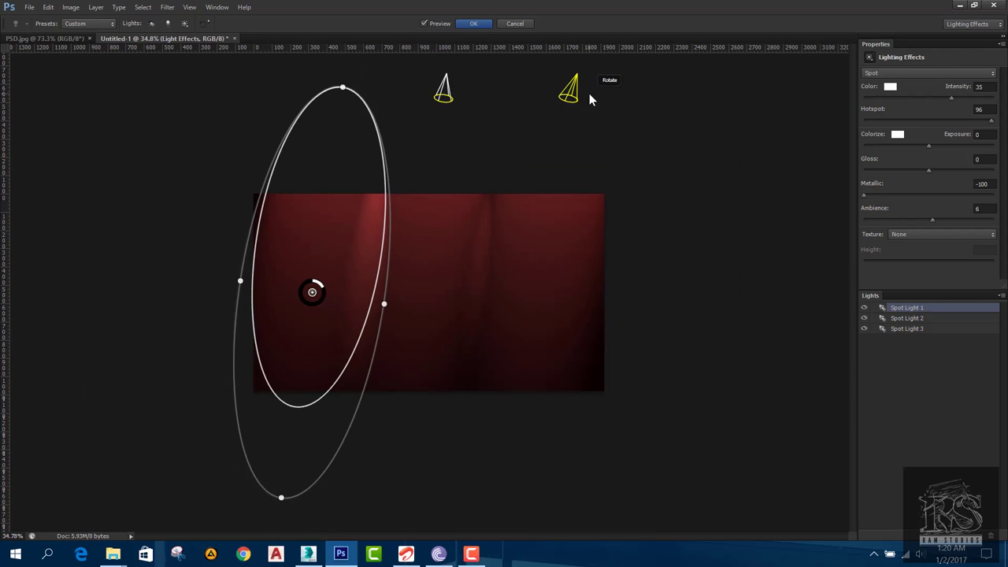
{"action": "key", "text": "ctrl+plus"}
{"action": "key", "text": "ctrl+plus"}
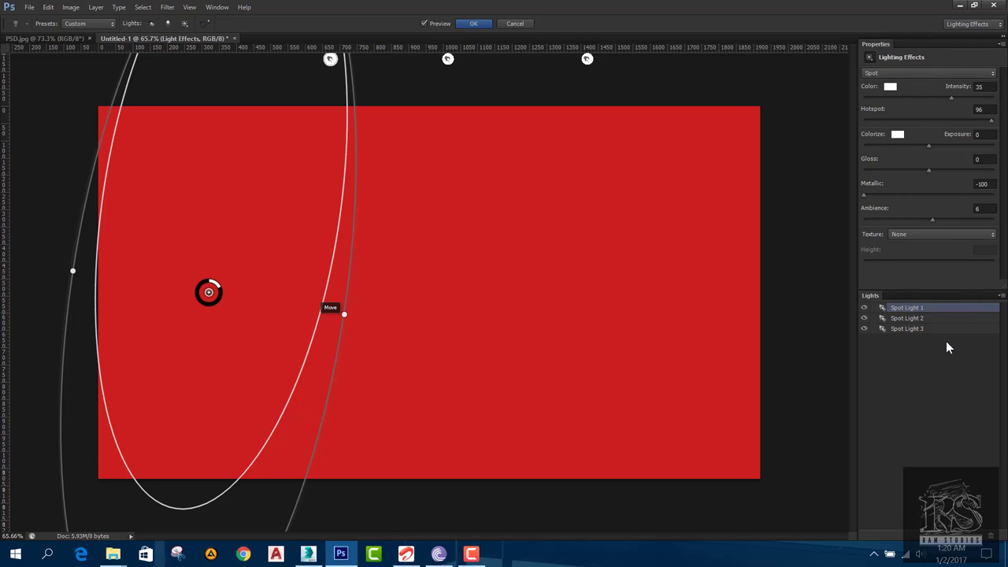
- Select Spot Light 1, Spot Light 2 and Spot Light 3 in turn to examine which ellipse belongs to each
{"action": "left_click", "coordinate": [908, 318]}
{"action": "left_click", "coordinate": [907, 329]}
{"action": "left_click", "coordinate": [908, 309]}
{"action": "left_click", "coordinate": [904, 329]}
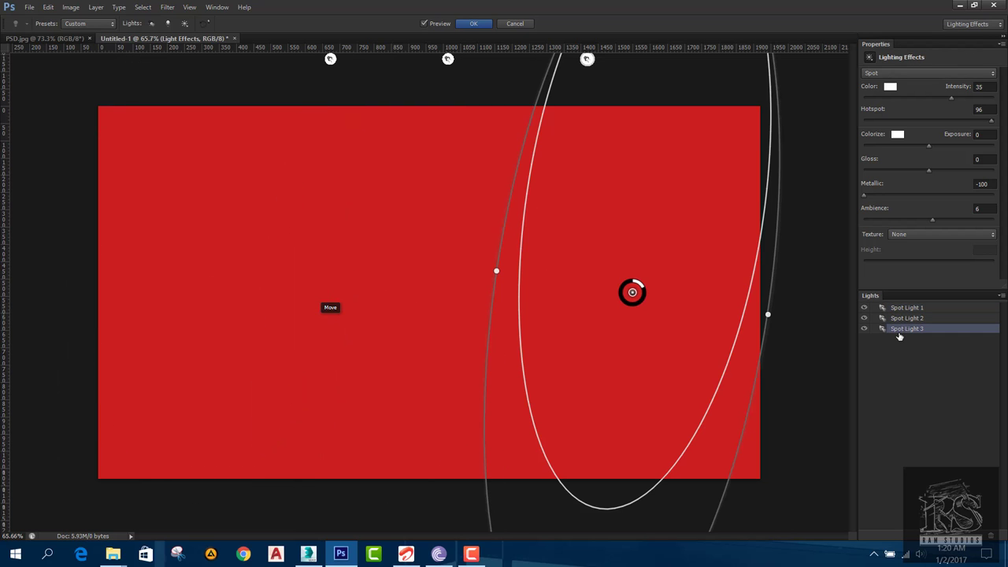
{"action": "scroll", "coordinate": [622, 287], "scroll_direction": "down", "scroll_amount": 1}
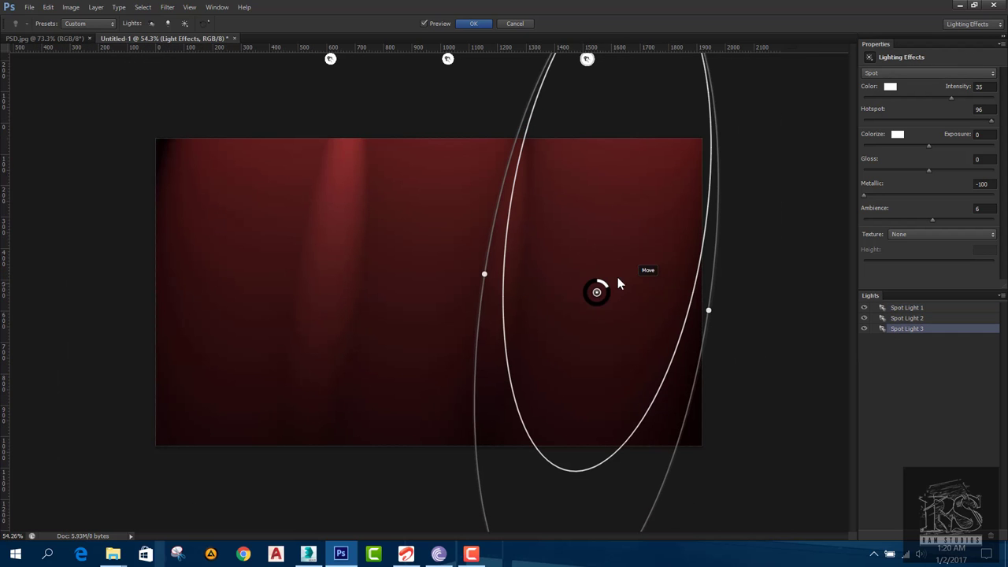
{"action": "left_click", "coordinate": [908, 308]}
{"action": "left_click", "coordinate": [907, 318]}
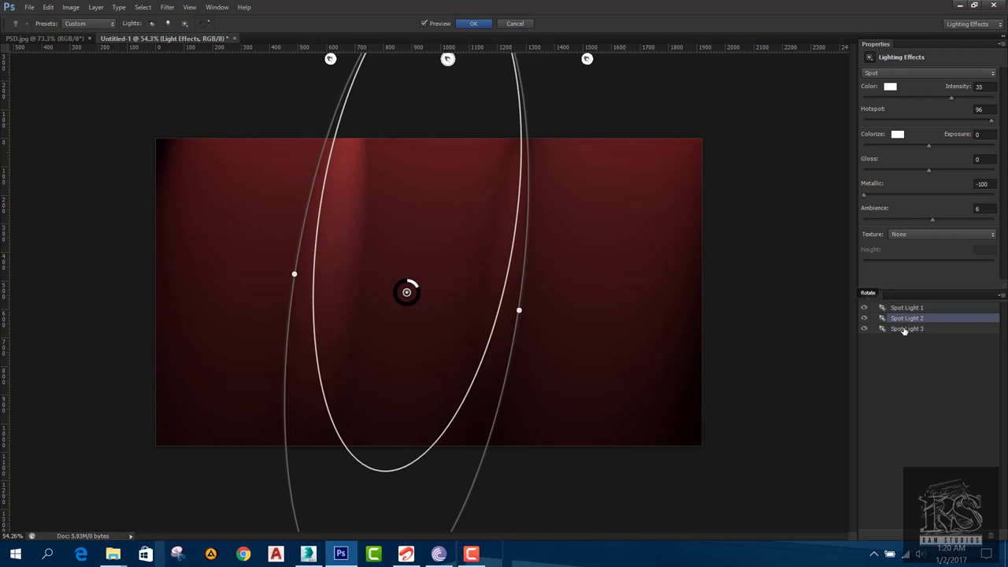
{"action": "left_click", "coordinate": [904, 329]}
{"action": "left_click", "coordinate": [909, 310]}
{"action": "left_click", "coordinate": [907, 319]}
{"action": "left_click", "coordinate": [901, 329]}
- Switch Spot Light 1 off and on again, then try to edit the name of Spot Light 3
{"action": "left_click", "coordinate": [863, 309]}
{"action": "left_click", "coordinate": [863, 312]}
{"action": "left_click", "coordinate": [882, 308]}
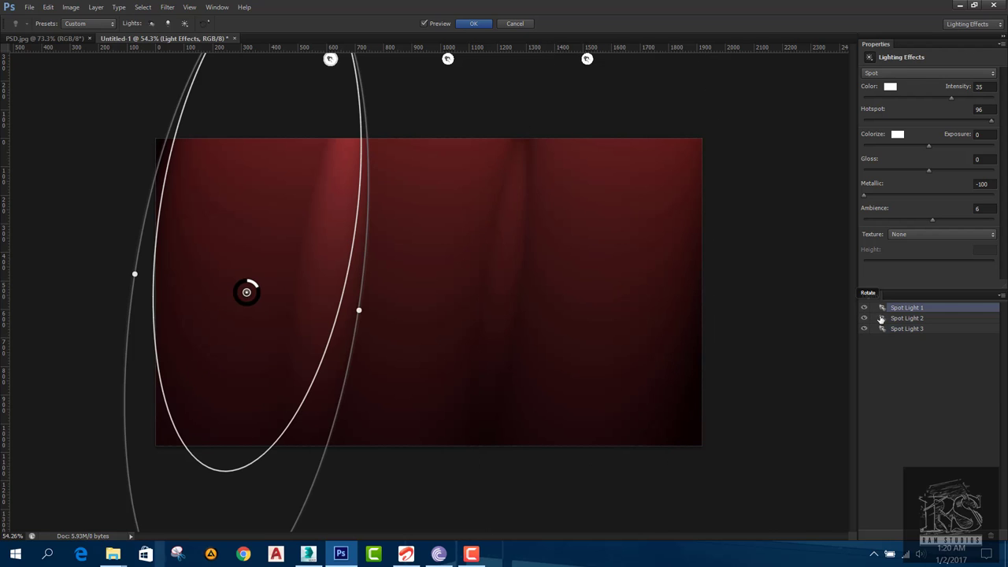
{"action": "left_click", "coordinate": [908, 318]}
{"action": "left_click", "coordinate": [906, 329]}
{"action": "double_click", "coordinate": [905, 329]}
{"action": "double_click", "coordinate": [917, 329]}
{"action": "key", "text": "Return"}
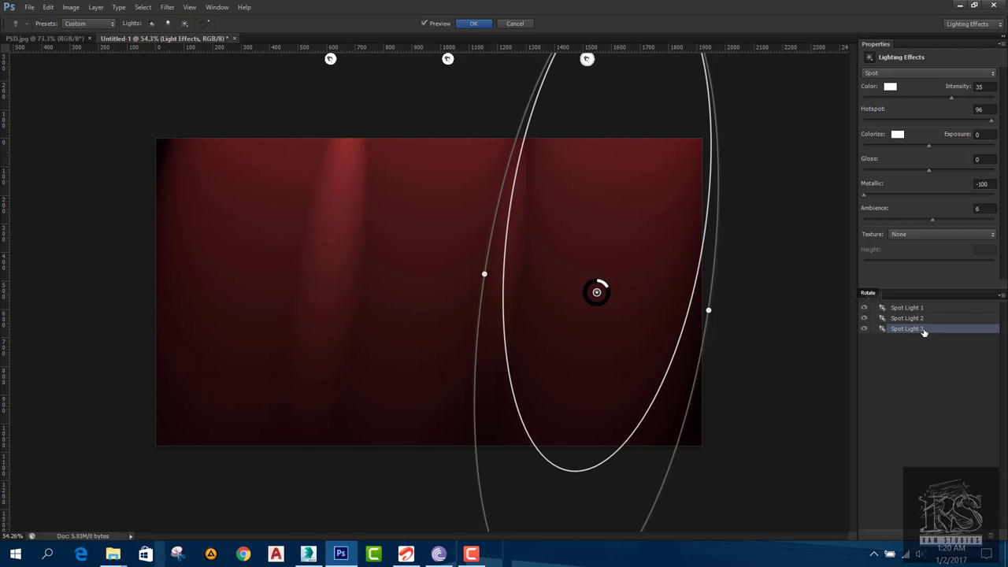
- Delete Spot Light 3 and Spot Light 2 from the lighting setup
{"action": "left_click", "coordinate": [991, 538]}
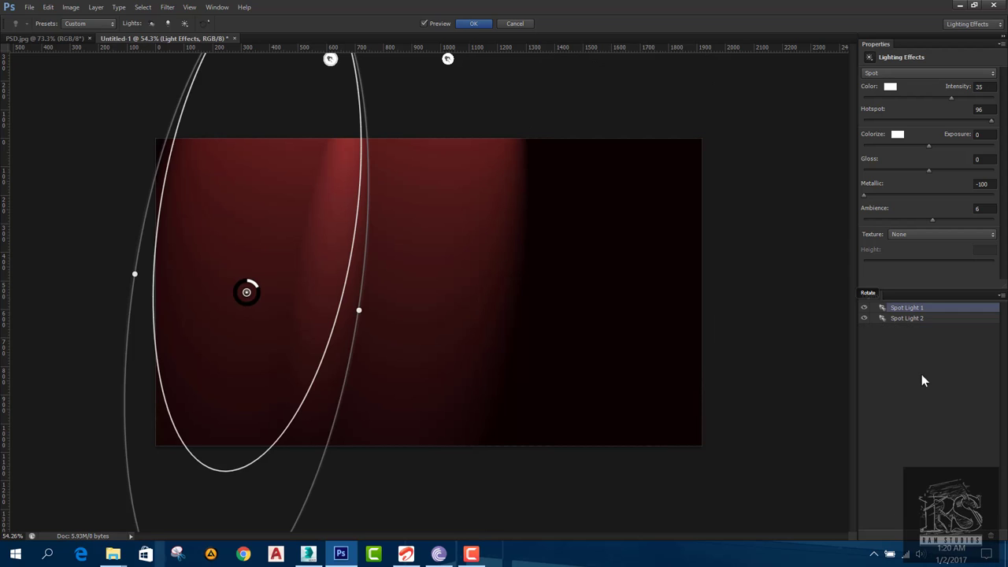
{"action": "left_click", "coordinate": [906, 318]}
{"action": "left_click", "coordinate": [992, 540]}
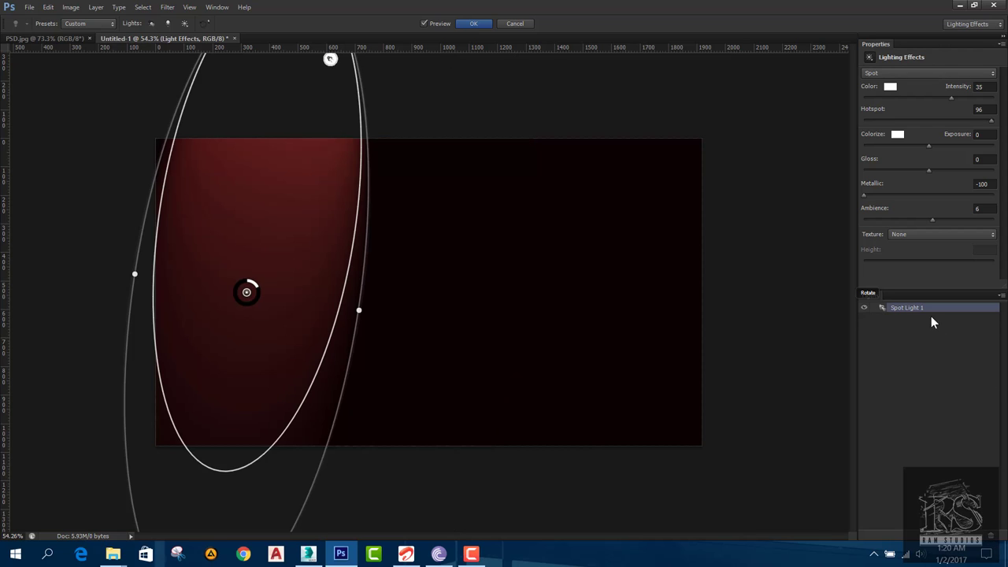
- Try to delete the remaining Spot Light 1
{"action": "left_click", "coordinate": [991, 537]}
{"action": "left_click", "coordinate": [511, 211]}
{"action": "left_click", "coordinate": [991, 538]}
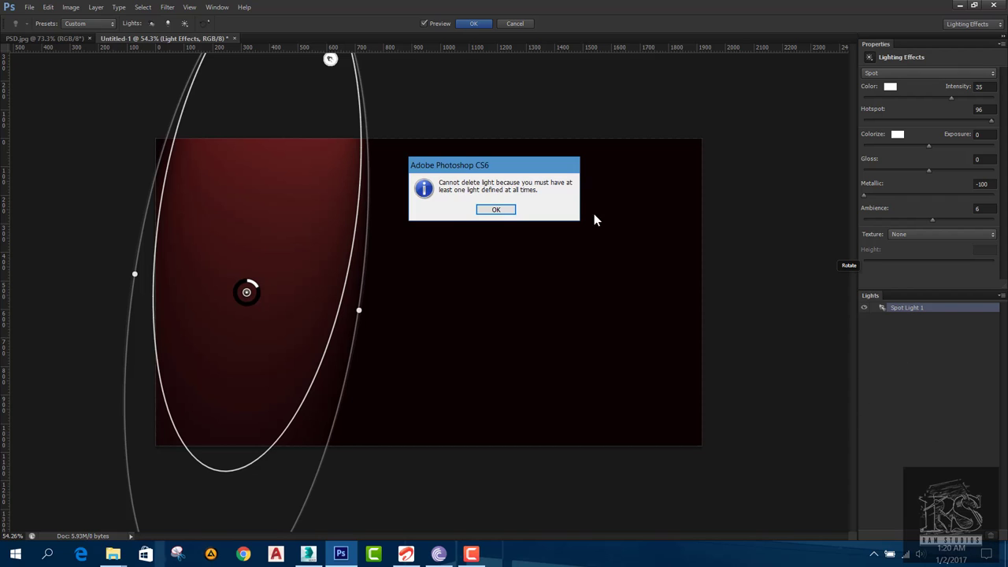
{"action": "left_click", "coordinate": [494, 210]}
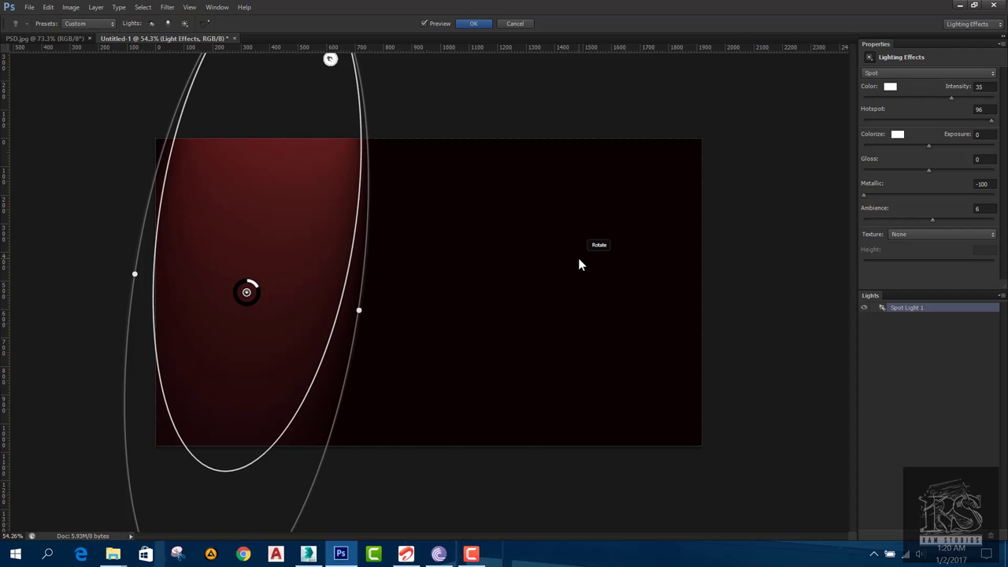
{"action": "key", "text": "ctrl+minus"}
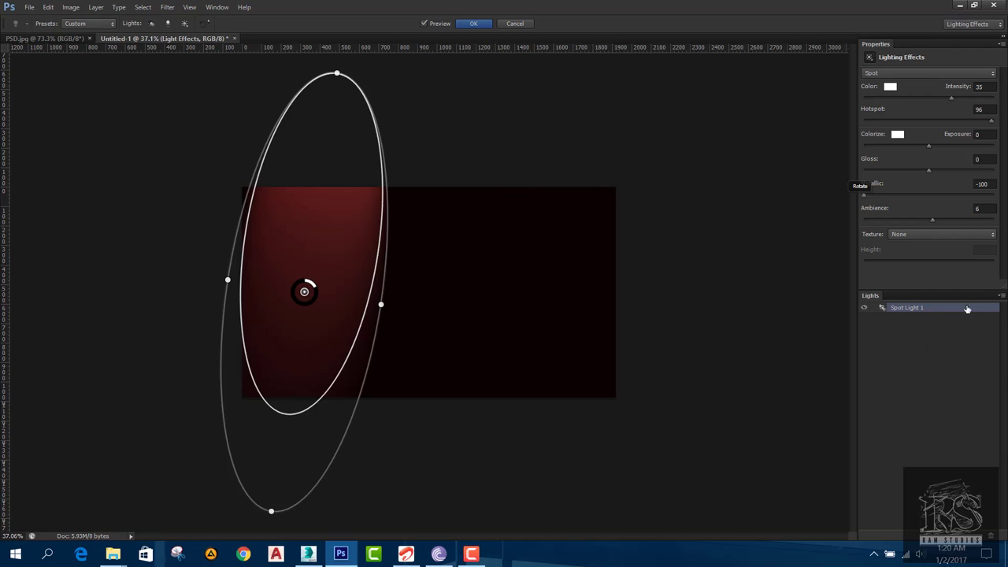
{"action": "left_click", "coordinate": [1000, 295]}
{"action": "left_click", "coordinate": [1000, 296]}
{"action": "left_click", "coordinate": [891, 73]}
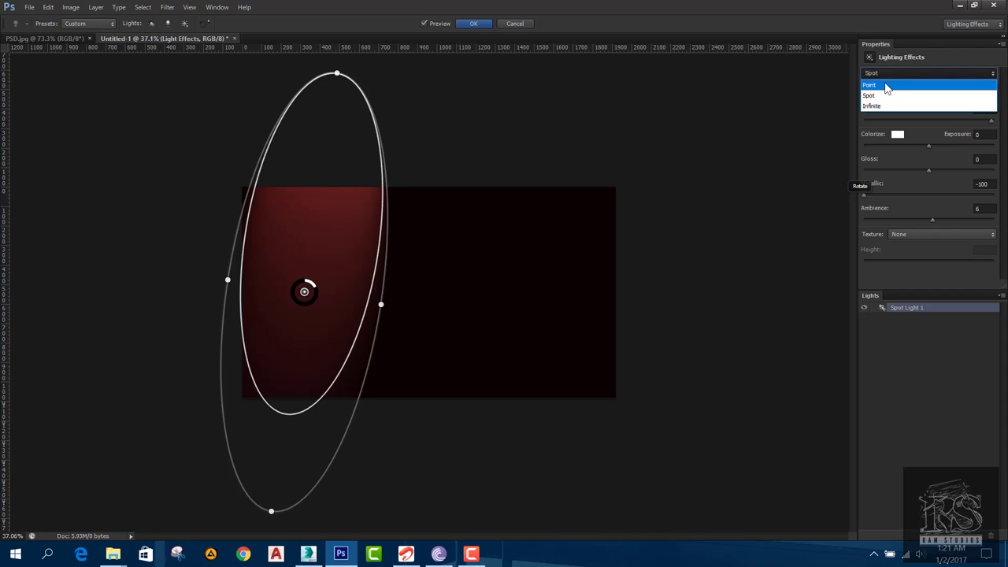
{"action": "left_click", "coordinate": [905, 74]}
- Set Spot Light 1's intensity to 39 and its hotspot to 90
{"action": "left_click_drag", "start_coordinate": [951, 103], "coordinate": [976, 110]}
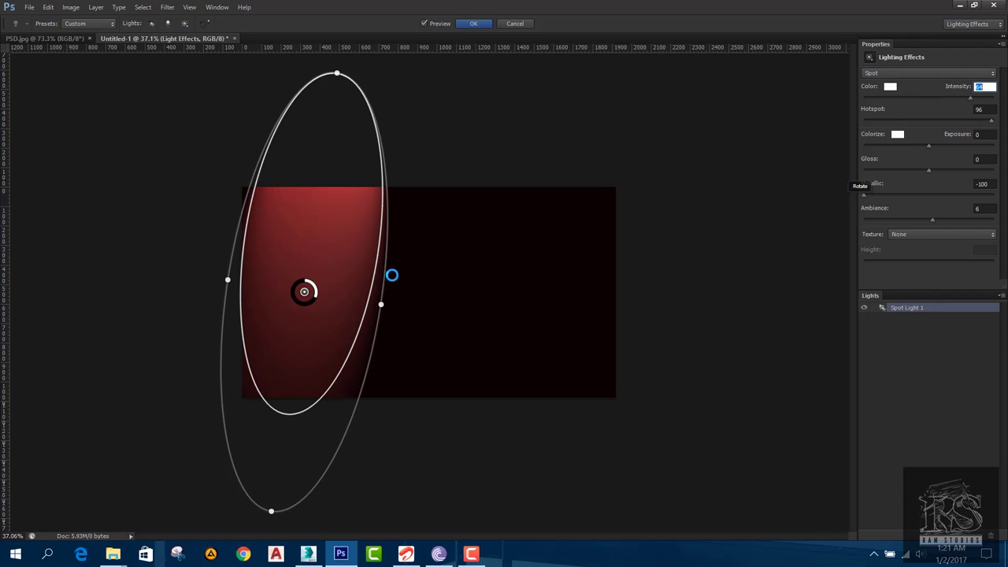
{"action": "left_click_drag", "start_coordinate": [308, 289], "coordinate": [315, 288]}
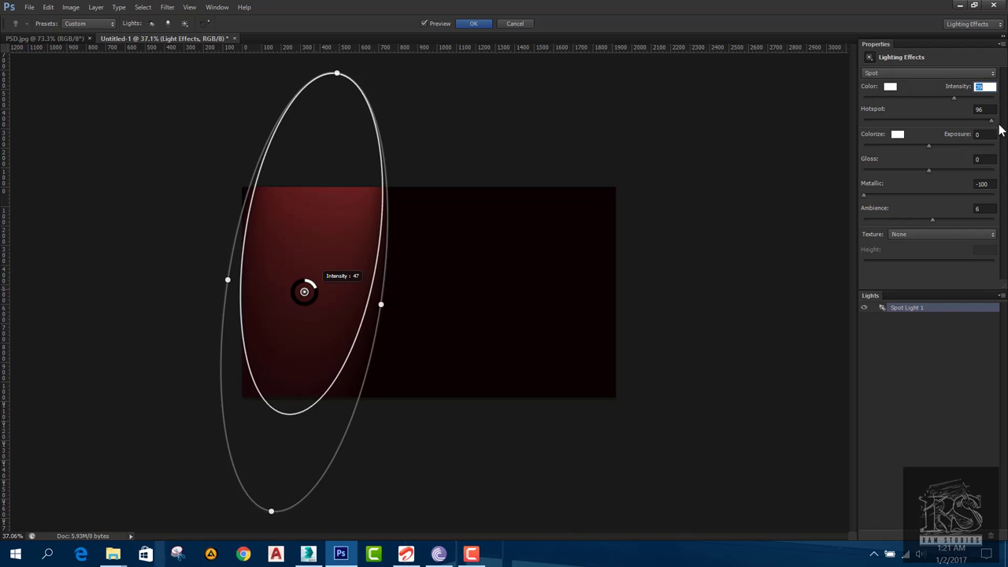
{"action": "key", "text": "Tab"}
{"action": "type", "text": "38"}
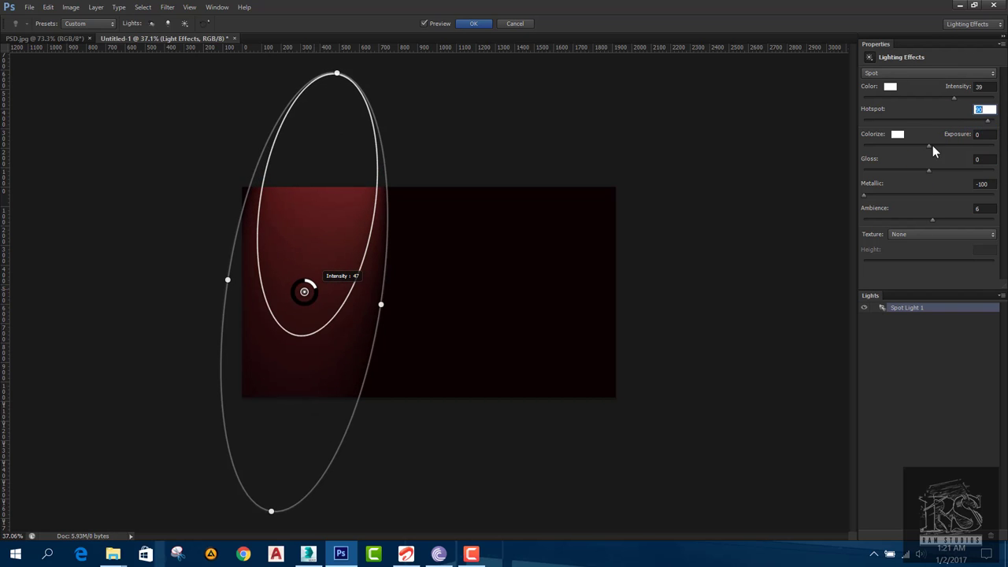
- Raise the lighting exposure to 64 and change the colorize color to blue
{"action": "key", "text": "Tab"}
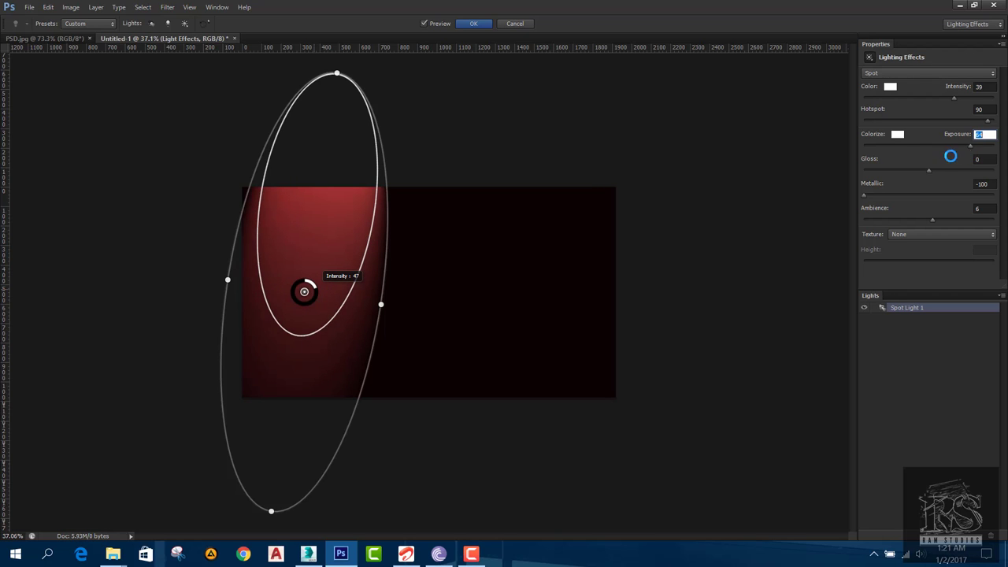
{"action": "left_click", "coordinate": [899, 135]}
{"action": "left_click", "coordinate": [542, 176]}
{"action": "left_click_drag", "start_coordinate": [573, 217], "coordinate": [576, 225]}
{"action": "left_click", "coordinate": [562, 155]}
{"action": "left_click_drag", "start_coordinate": [578, 183], "coordinate": [578, 197]}
{"action": "left_click", "coordinate": [681, 135]}
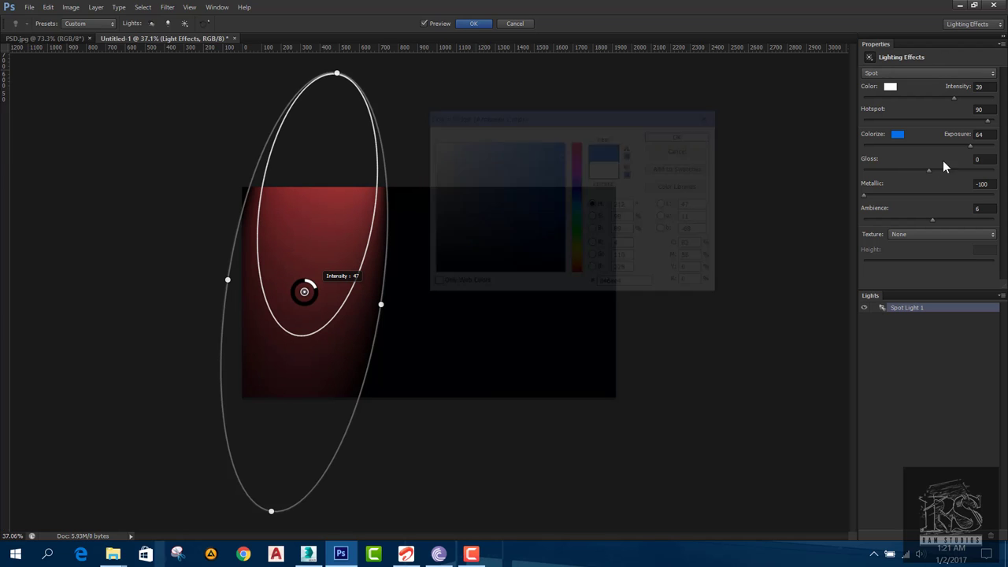
- Set the exposure to 40 and raise gloss, metallic and ambience to 100 each
{"action": "left_click", "coordinate": [984, 135]}
{"action": "type", "text": "-45"}
{"action": "key", "text": "Return"}
{"action": "left_click_drag", "start_coordinate": [892, 154], "coordinate": [997, 171]}
{"action": "left_click_drag", "start_coordinate": [876, 197], "coordinate": [974, 201]}
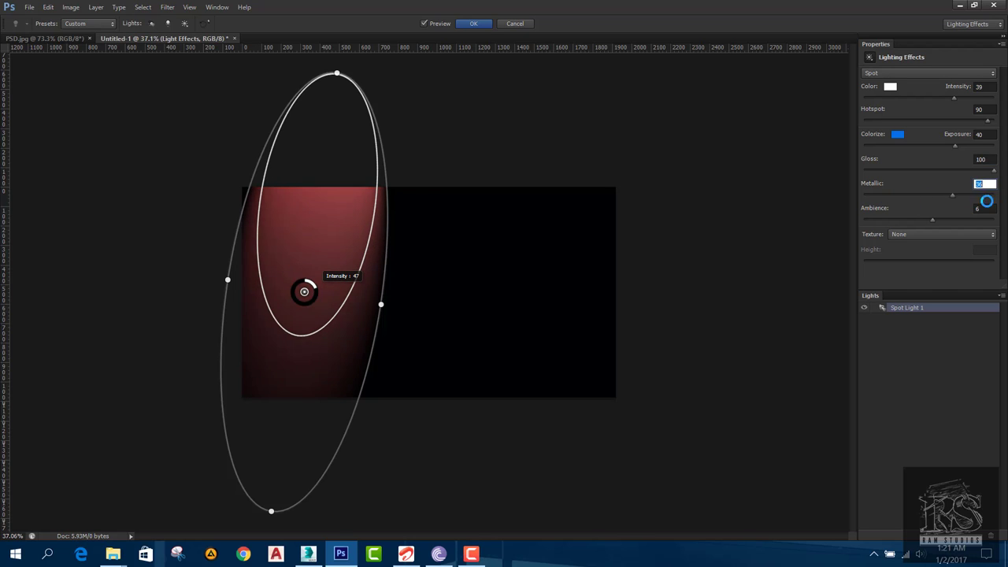
{"action": "left_click_drag", "start_coordinate": [873, 220], "coordinate": [994, 226]}
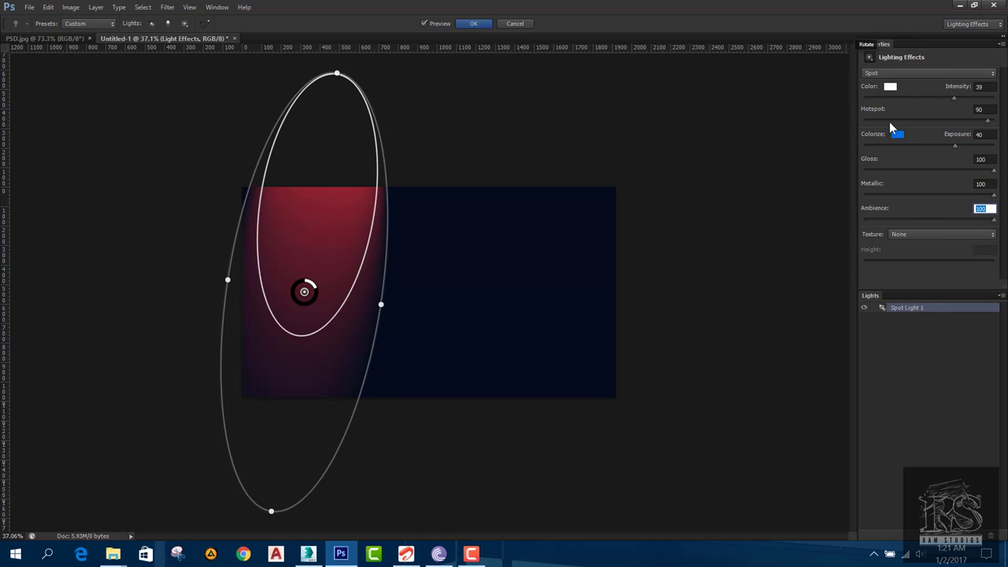
- Add a second spot light to the canvas and delete Spot Light 1
{"action": "left_click", "coordinate": [155, 23]}
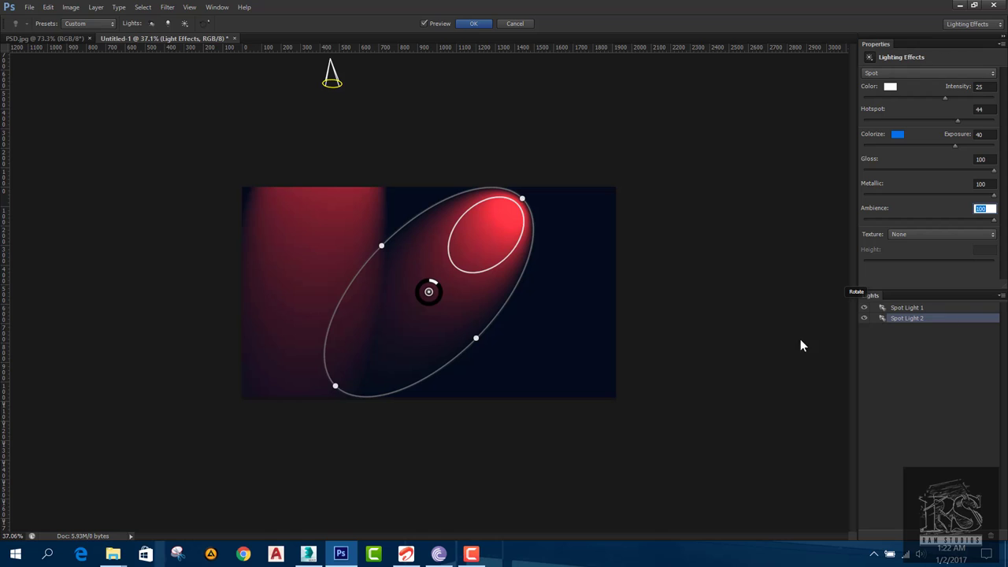
{"action": "left_click", "coordinate": [927, 313]}
{"action": "left_click", "coordinate": [993, 535]}
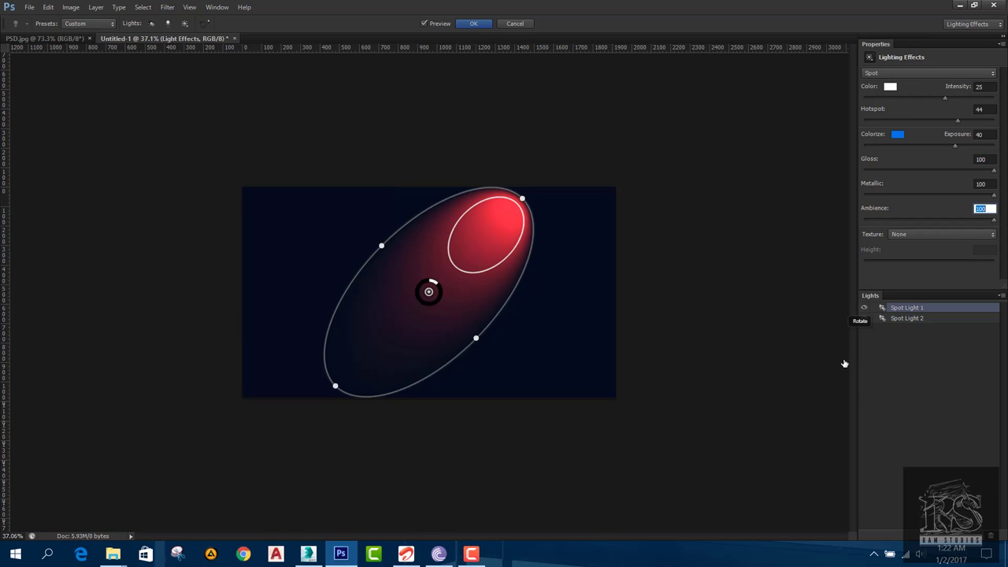
- Add a point light to the canvas, and hide and delete Spot Light 2
{"action": "left_click", "coordinate": [167, 24]}
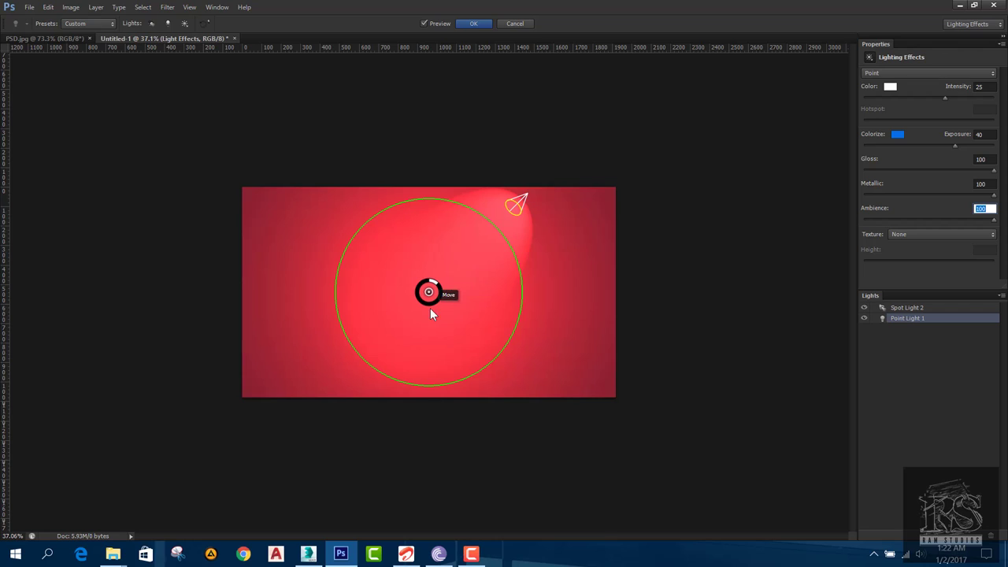
{"action": "left_click", "coordinate": [864, 307]}
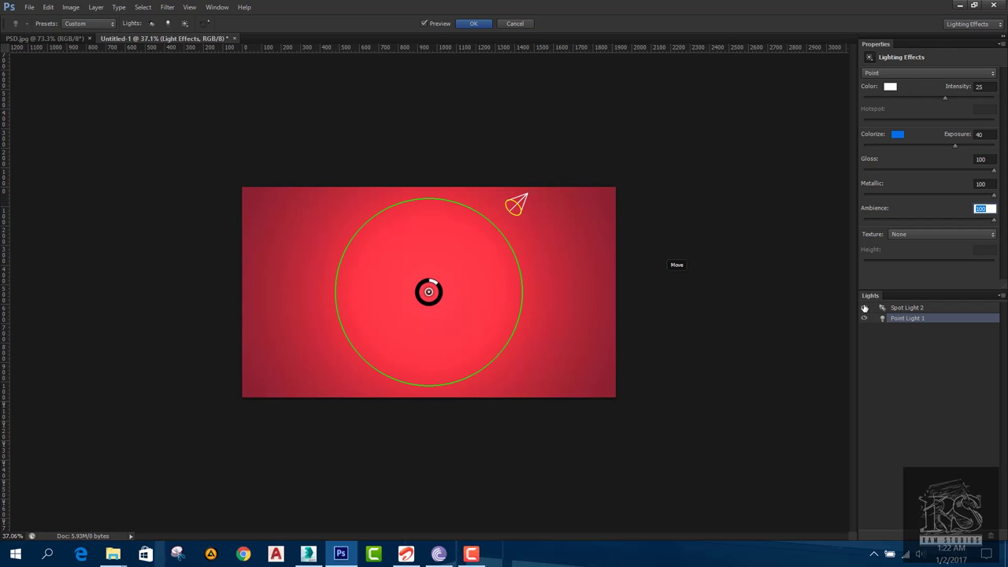
{"action": "left_click", "coordinate": [911, 307]}
{"action": "left_click", "coordinate": [999, 529]}
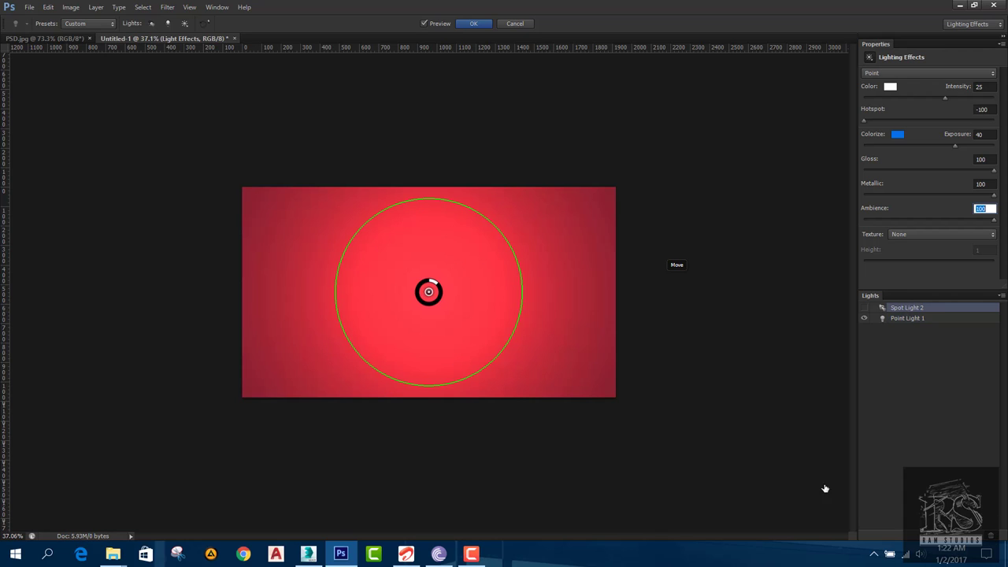
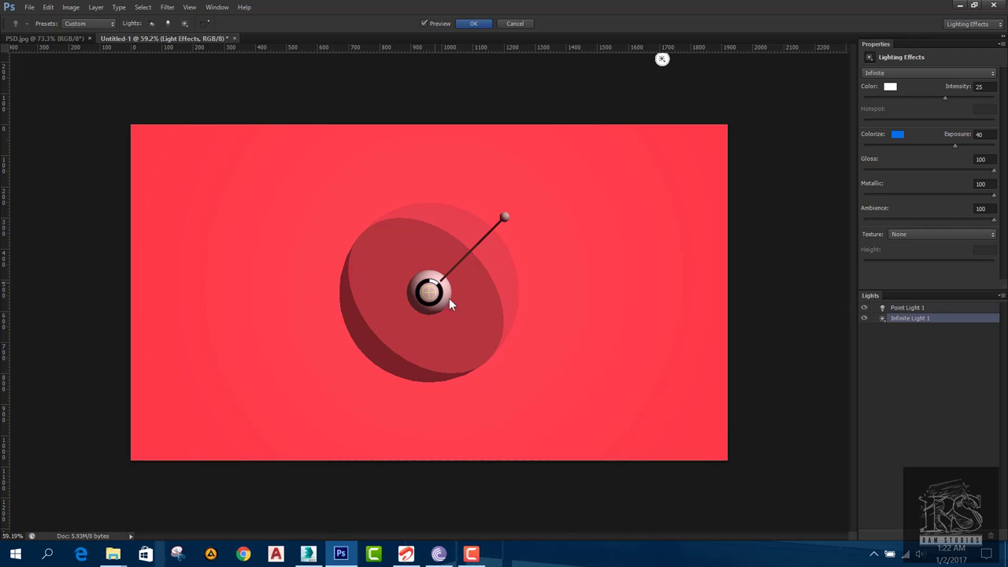
- Delete Point Light 1, and re-aim the infinite light with its intensity set to 0
{"action": "left_click", "coordinate": [929, 309]}
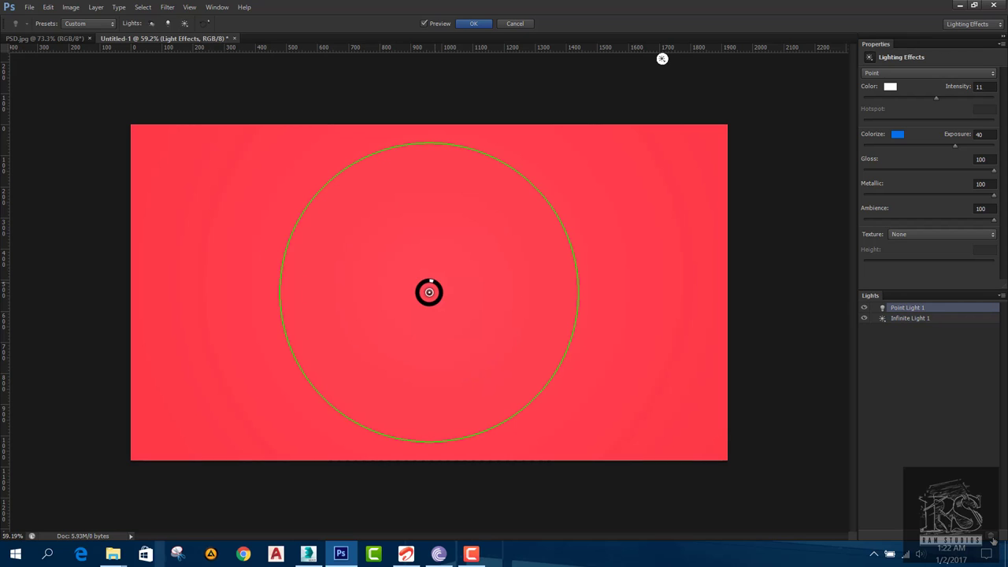
{"action": "left_click", "coordinate": [990, 536]}
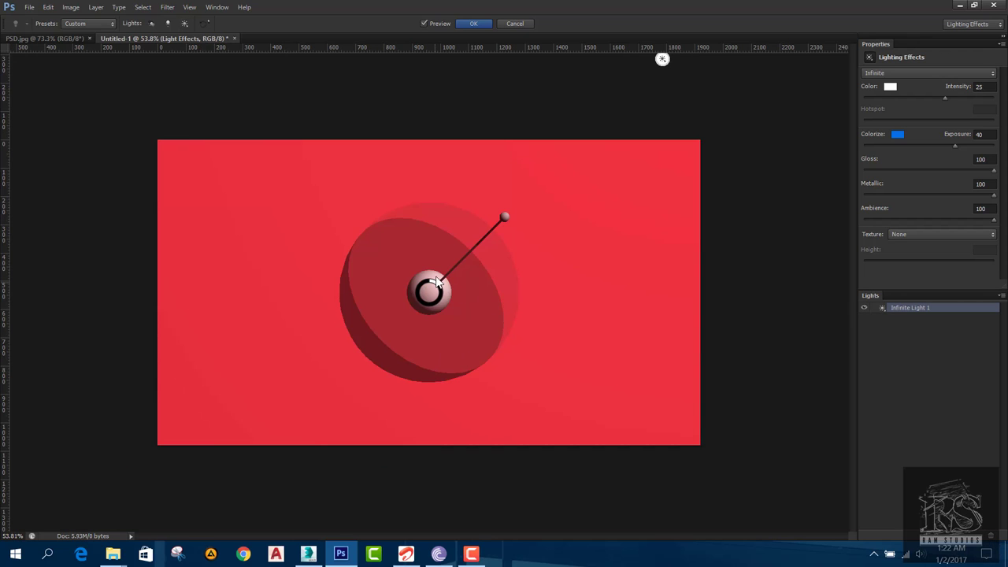
{"action": "mouse_move", "coordinate": [439, 281]}
{"action": "left_mouse_down"}
{"action": "mouse_move", "coordinate": [485, 242]}
{"action": "mouse_move", "coordinate": [472, 263]}
{"action": "mouse_move", "coordinate": [319, 339]}
{"action": "mouse_move", "coordinate": [265, 331]}
{"action": "mouse_move", "coordinate": [252, 263]}
{"action": "mouse_move", "coordinate": [260, 312]}
{"action": "mouse_move", "coordinate": [383, 338]}
{"action": "mouse_move", "coordinate": [431, 323]}
{"action": "mouse_move", "coordinate": [451, 298]}
{"action": "left_mouse_up"}
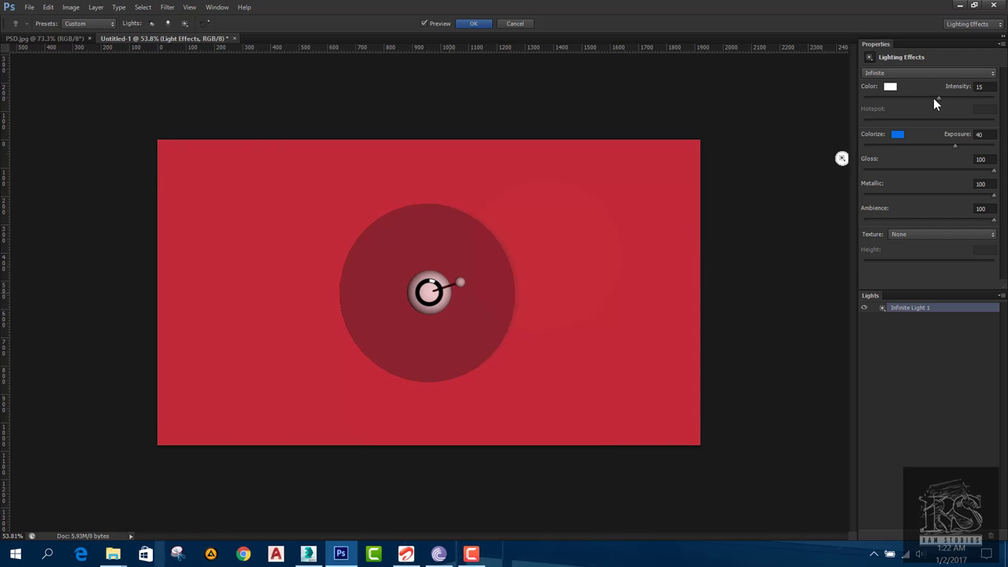
{"action": "mouse_move", "coordinate": [935, 98]}
{"action": "left_mouse_down"}
{"action": "mouse_move", "coordinate": [911, 99]}
{"action": "mouse_move", "coordinate": [941, 100]}
{"action": "mouse_move", "coordinate": [929, 103]}
{"action": "left_mouse_up"}
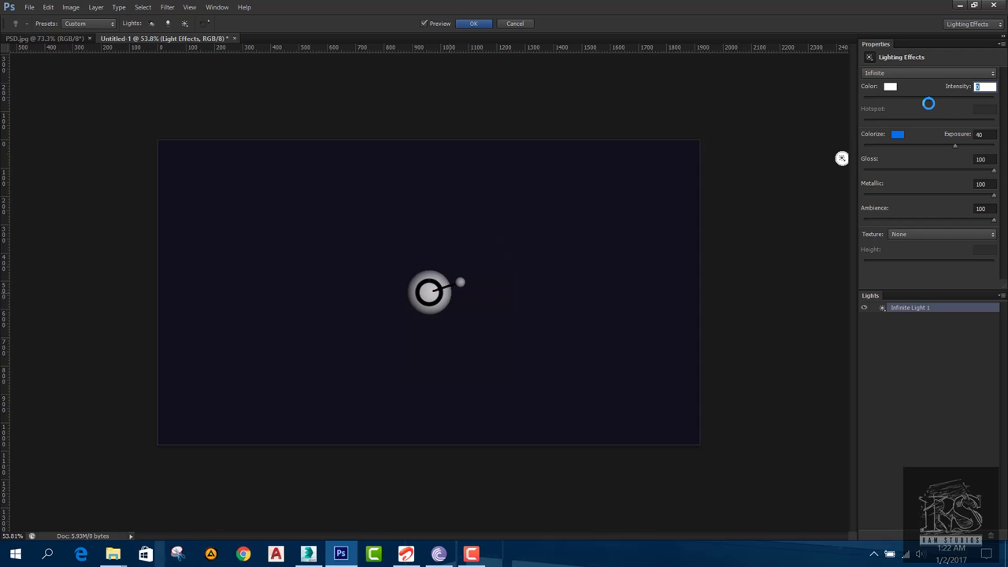
- Cycle the remaining light's type through Spot, Point and Spot again, ending on Infinite
{"action": "left_click", "coordinate": [900, 73]}
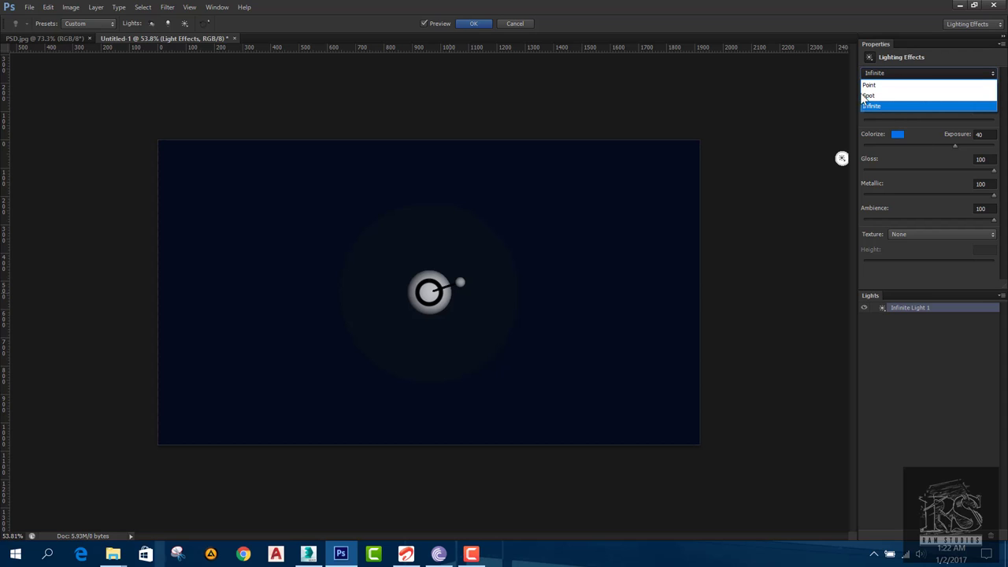
{"action": "left_click", "coordinate": [867, 96]}
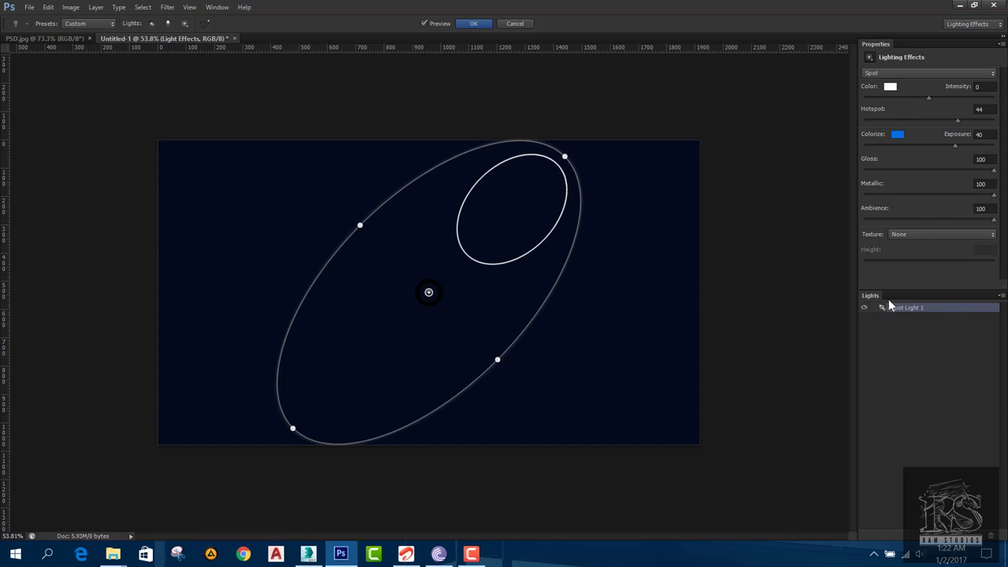
{"action": "left_click", "coordinate": [892, 73]}
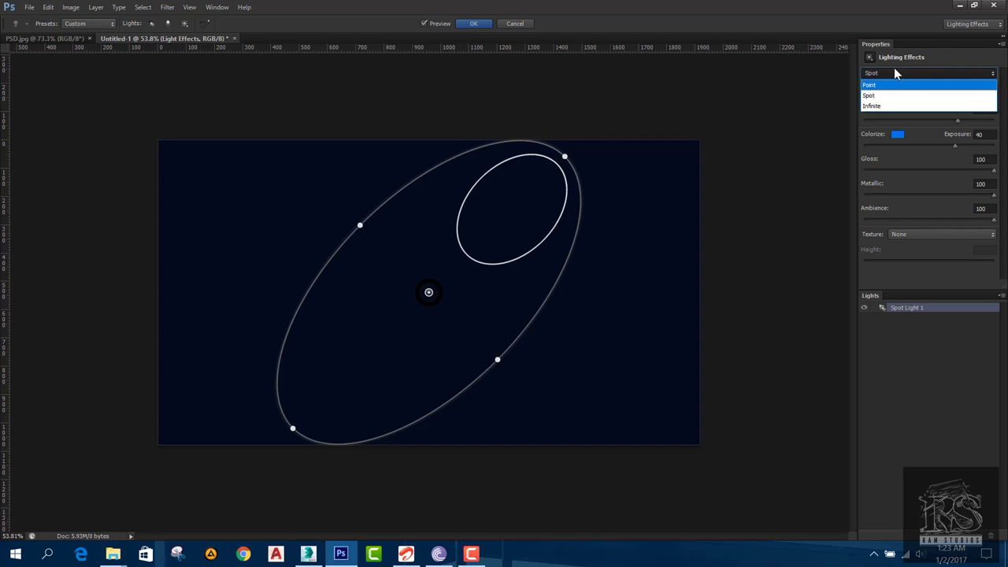
{"action": "left_click", "coordinate": [871, 85]}
{"action": "left_click", "coordinate": [884, 75]}
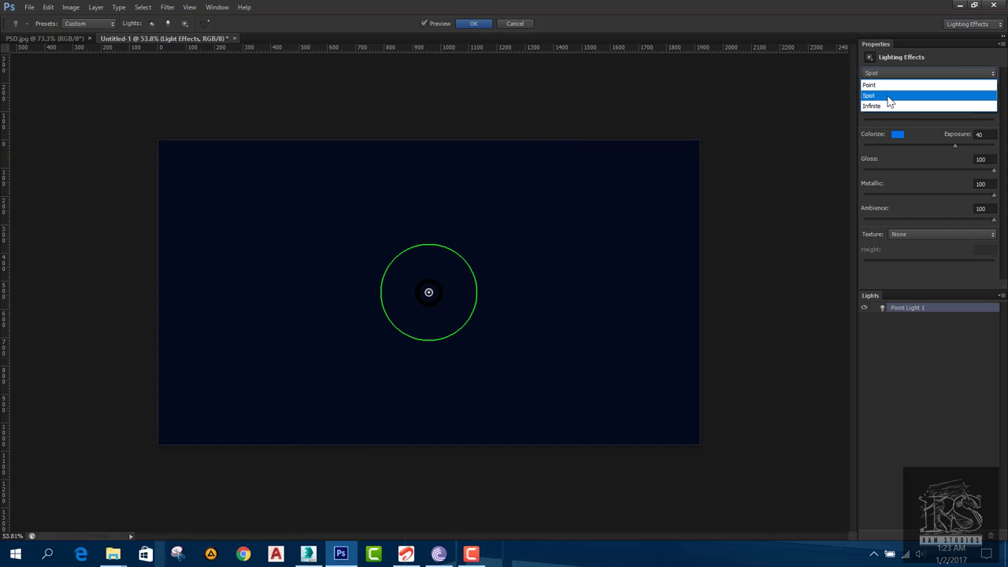
{"action": "left_click", "coordinate": [889, 96]}
{"action": "left_click", "coordinate": [889, 74]}
{"action": "left_click", "coordinate": [886, 106]}
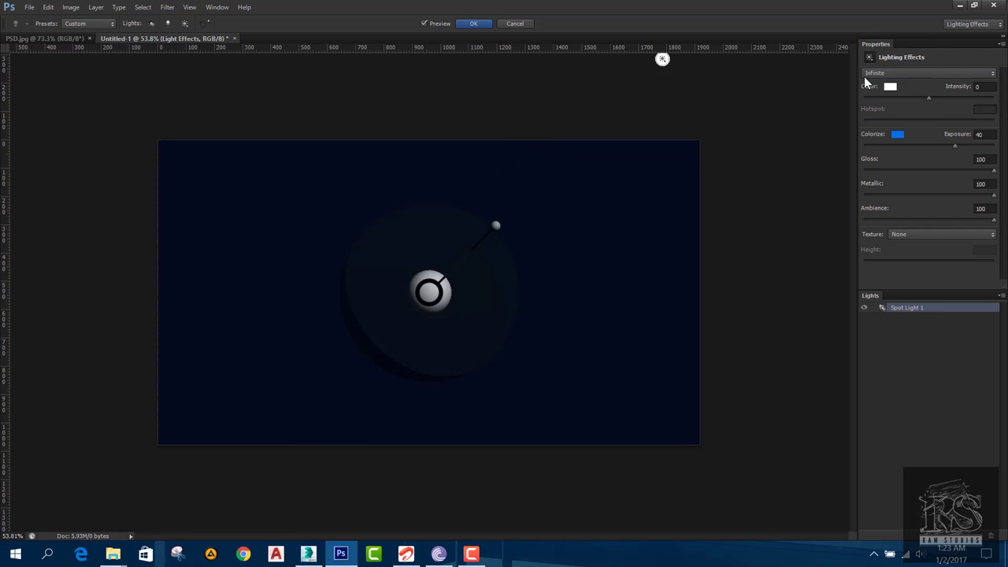
- Choose the Soft Omni lighting preset and apply the Lighting Effects filter to the red layer
{"action": "scroll", "coordinate": [581, 323], "scroll_direction": "down", "scroll_amount": 1}
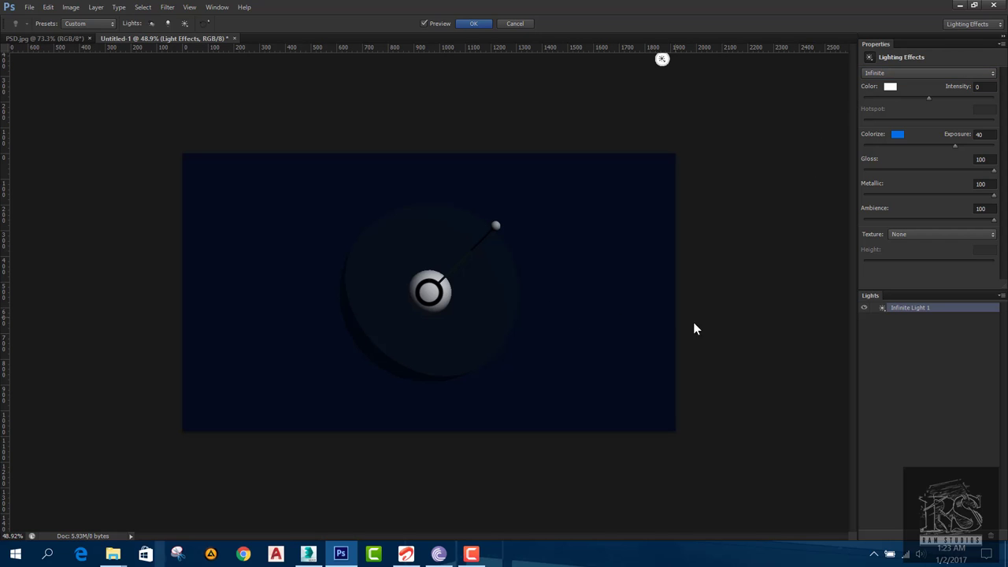
{"action": "scroll", "coordinate": [697, 176], "scroll_direction": "up", "scroll_amount": 3}
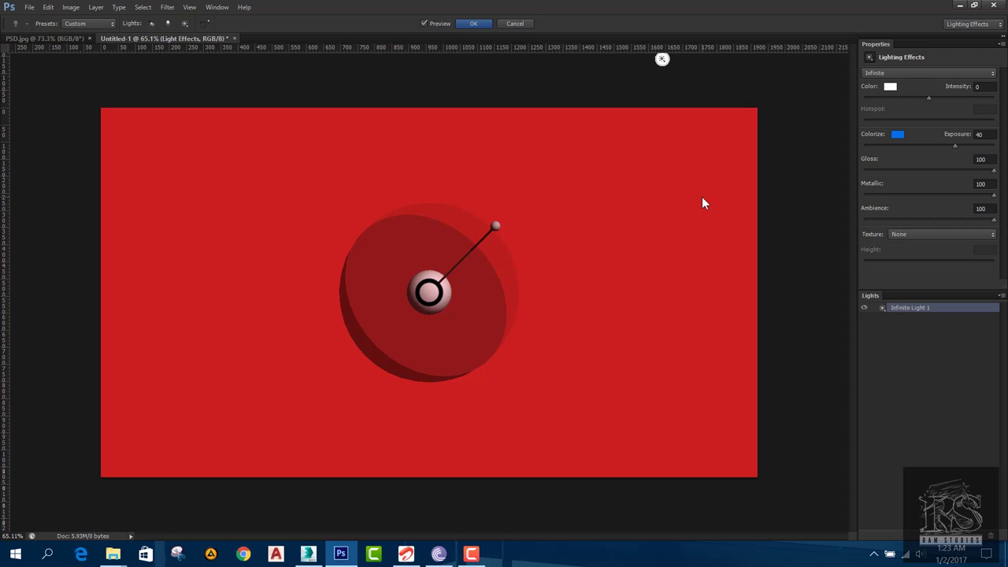
{"action": "scroll", "coordinate": [702, 196], "scroll_direction": "up", "scroll_amount": 1}
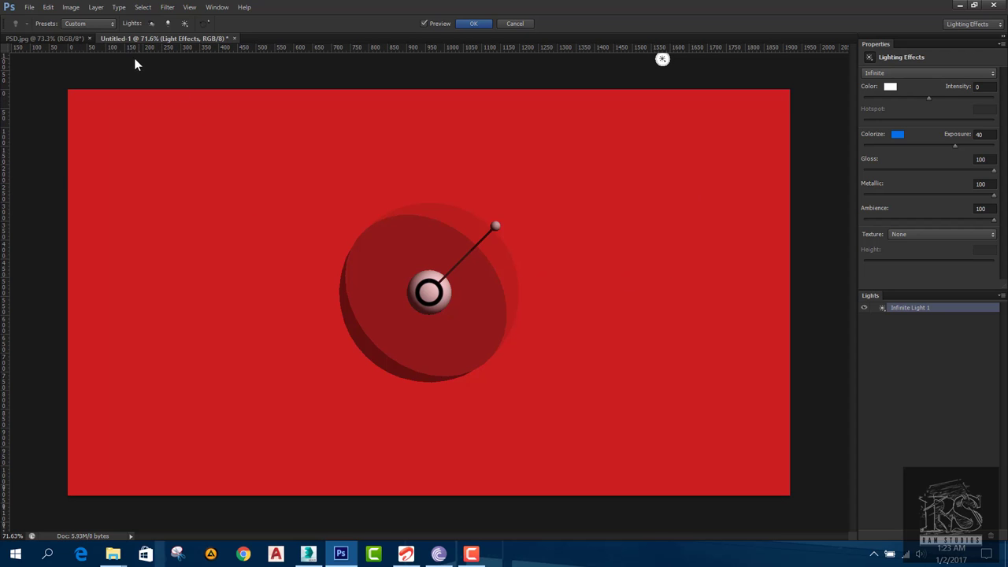
{"action": "left_click", "coordinate": [88, 27]}
{"action": "left_click", "coordinate": [92, 173]}
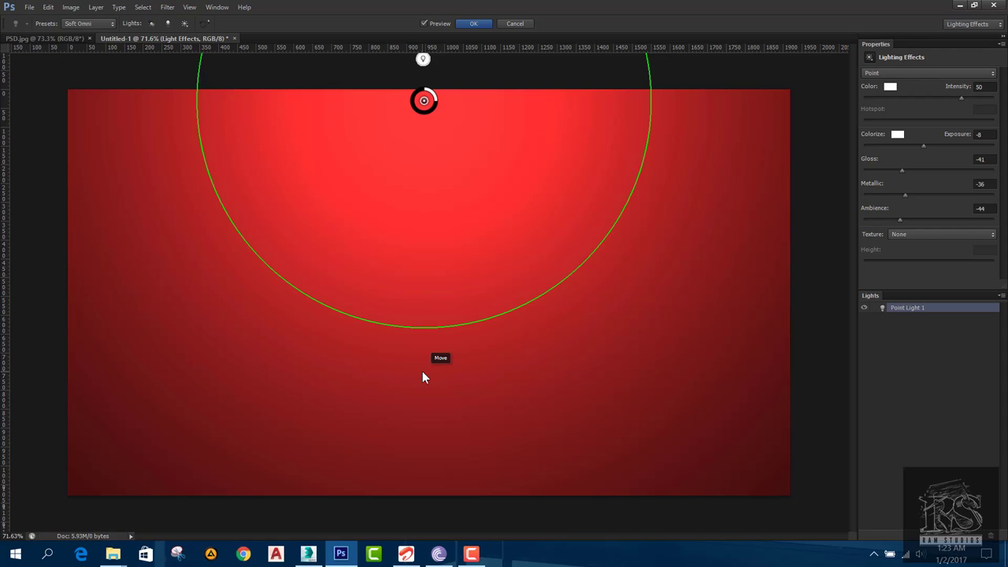
{"action": "left_click", "coordinate": [475, 24]}
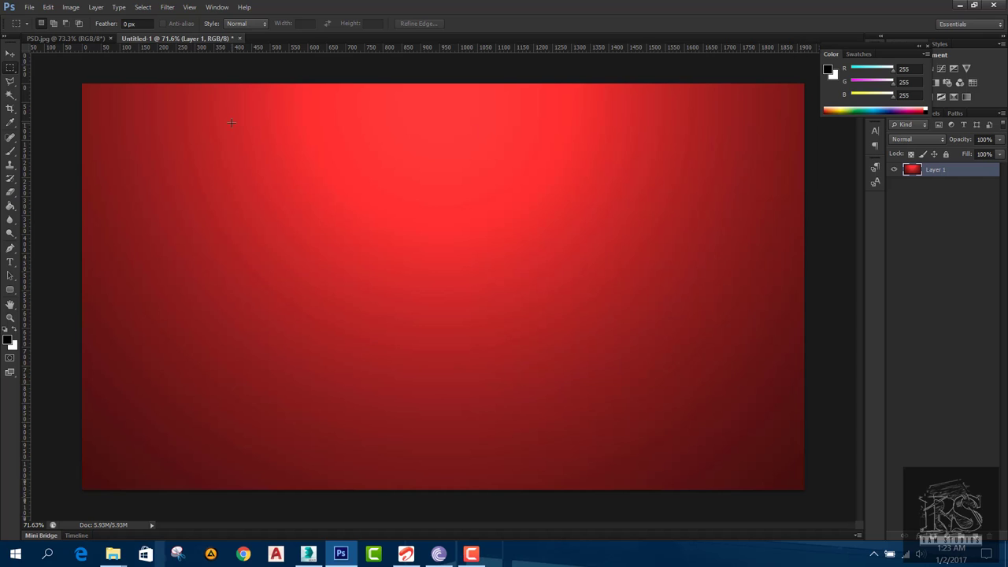
- Switch to the PSD.jpg document to view its Lighting Effects title artwork
{"action": "scroll", "coordinate": [231, 123], "scroll_direction": "up", "scroll_amount": 1}
{"action": "left_click", "coordinate": [73, 38]}
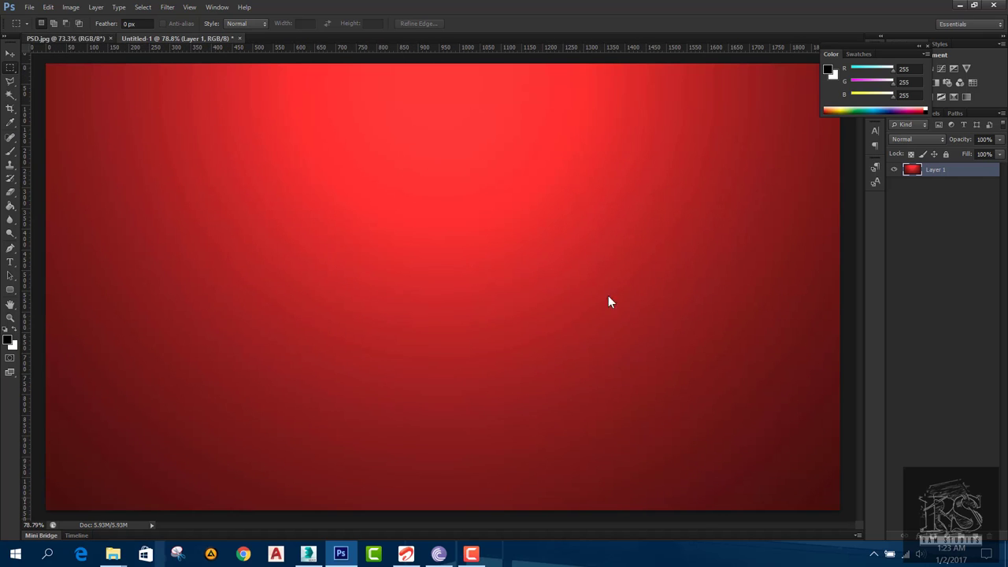
{"action": "scroll", "coordinate": [440, 274], "scroll_direction": "up", "scroll_amount": 1}
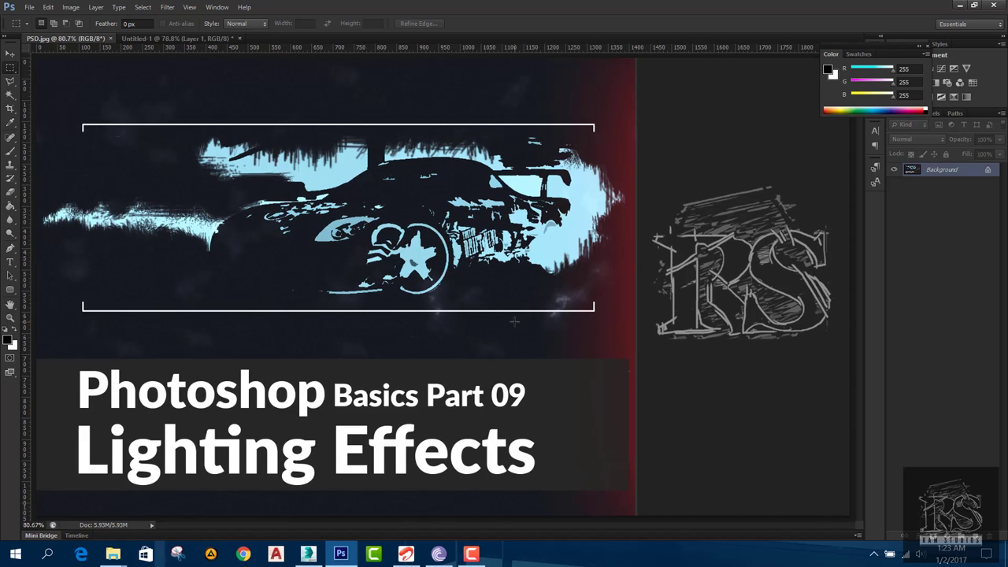